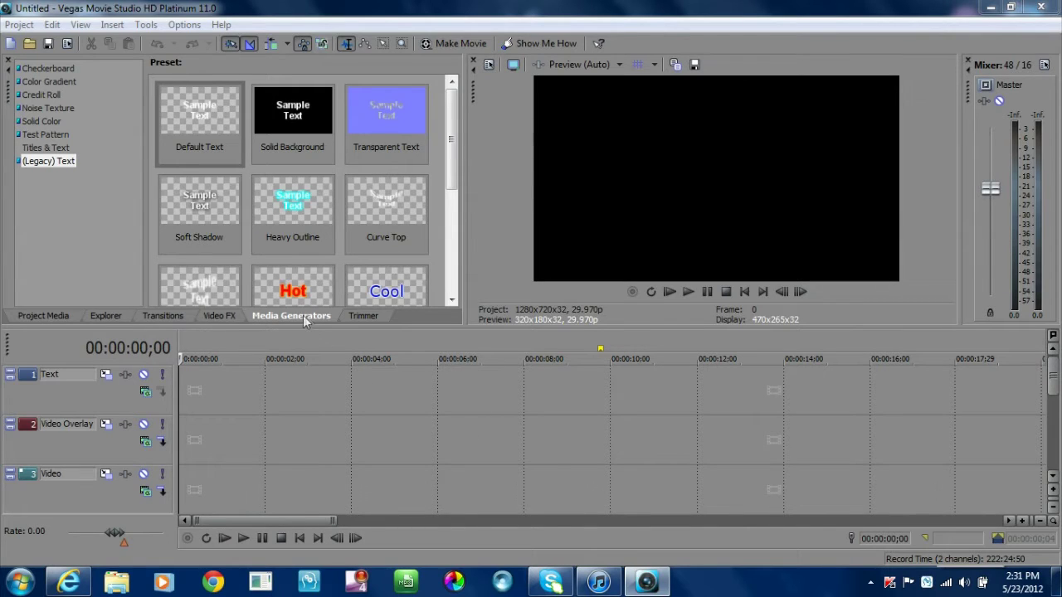
- Drop a White solid colour onto the Video Overlay track and set its alpha to 192
{"action": "left_click", "coordinate": [54, 122]}
{"action": "left_click_drag", "start_coordinate": [206, 127], "coordinate": [192, 450]}
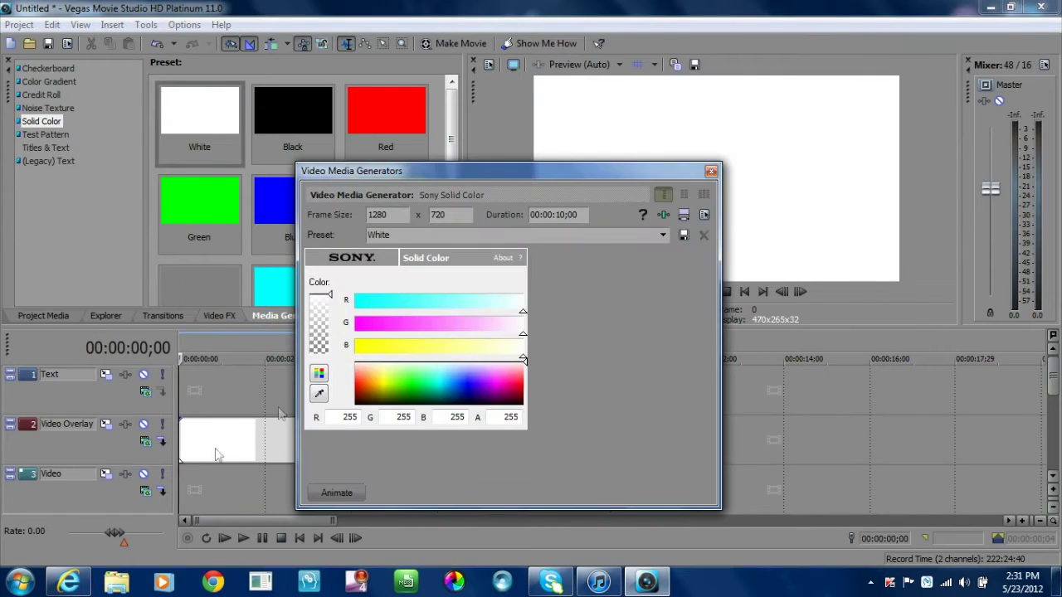
{"action": "left_click_drag", "start_coordinate": [331, 297], "coordinate": [335, 315]}
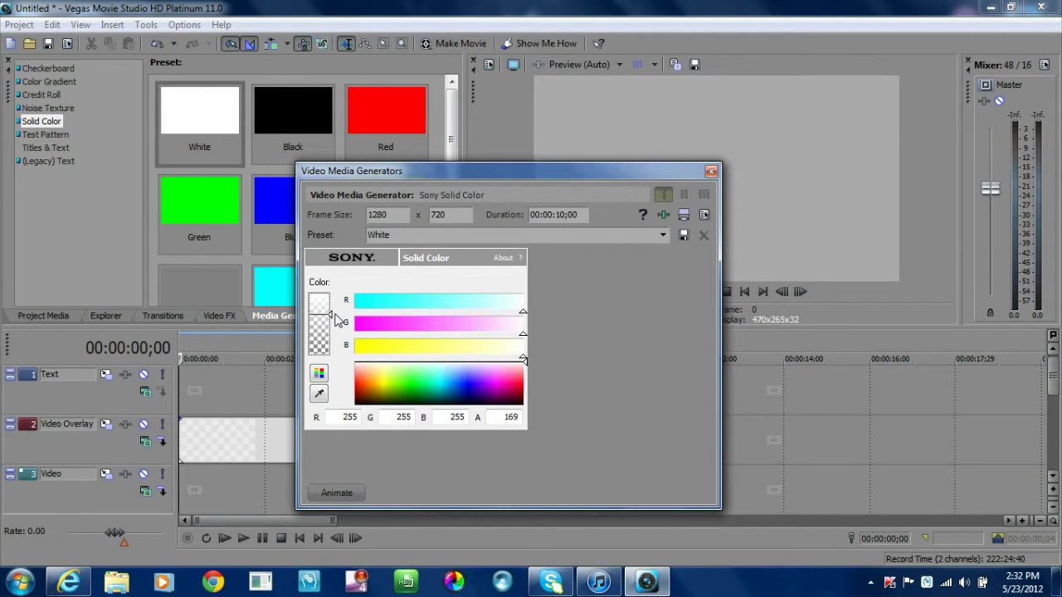
{"action": "left_click_drag", "start_coordinate": [335, 316], "coordinate": [337, 311]}
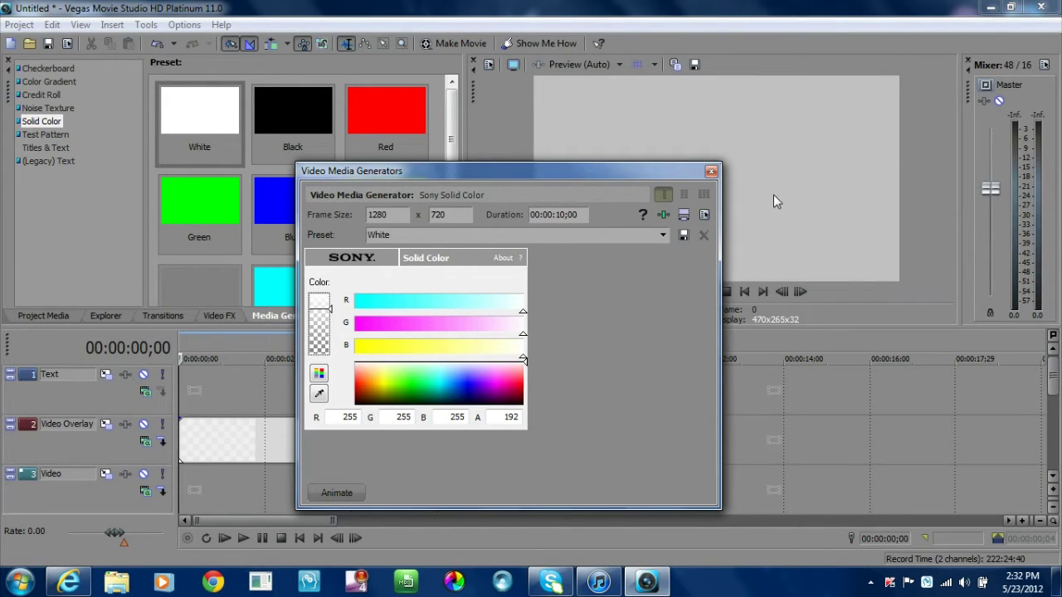
{"action": "left_click", "coordinate": [711, 171]}
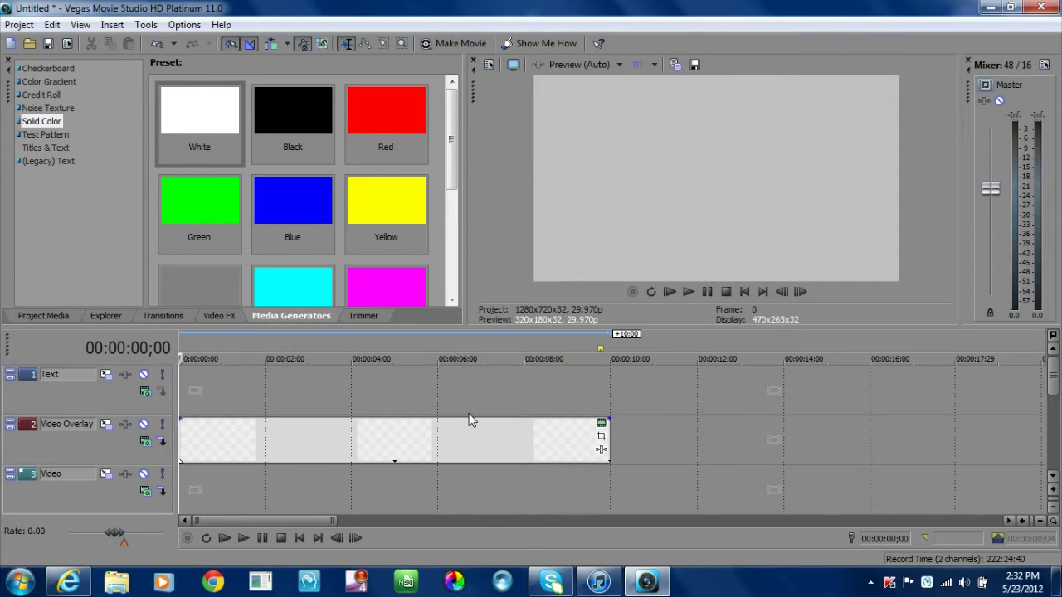
- Apply Cookie Cutter to the overlay event: Rectangle shape, Repeat X and Y 2, Size 0.480
{"action": "left_click", "coordinate": [213, 313]}
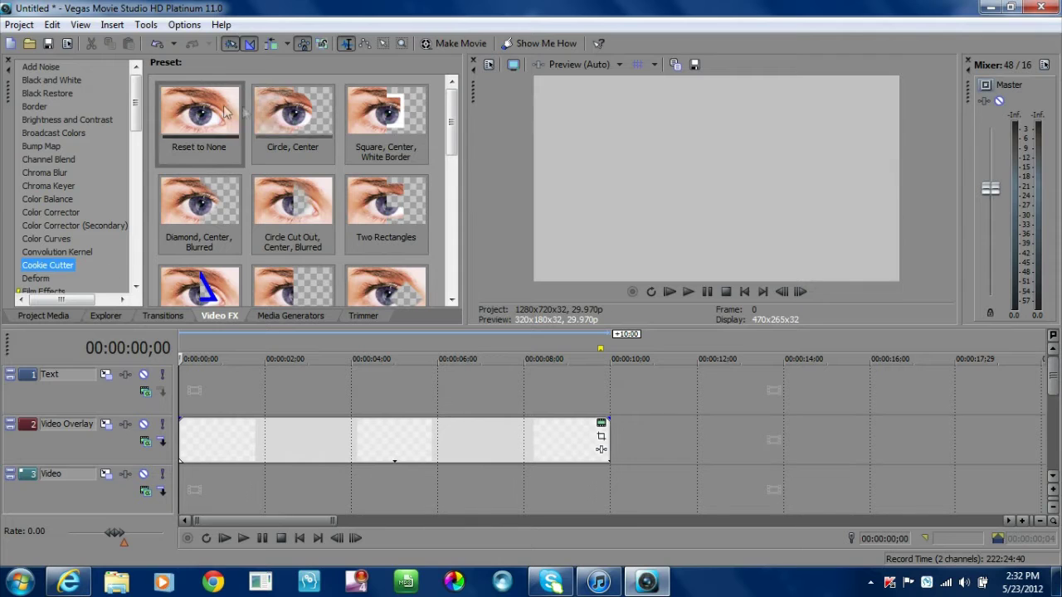
{"action": "left_click_drag", "start_coordinate": [199, 116], "coordinate": [300, 441]}
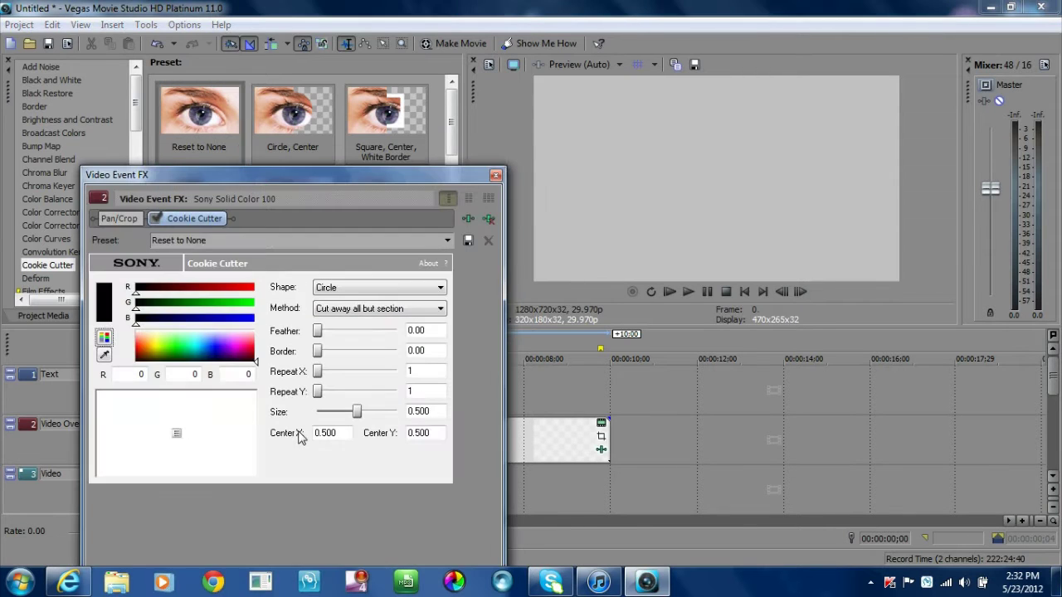
{"action": "left_click", "coordinate": [441, 288]}
{"action": "left_click", "coordinate": [340, 332]}
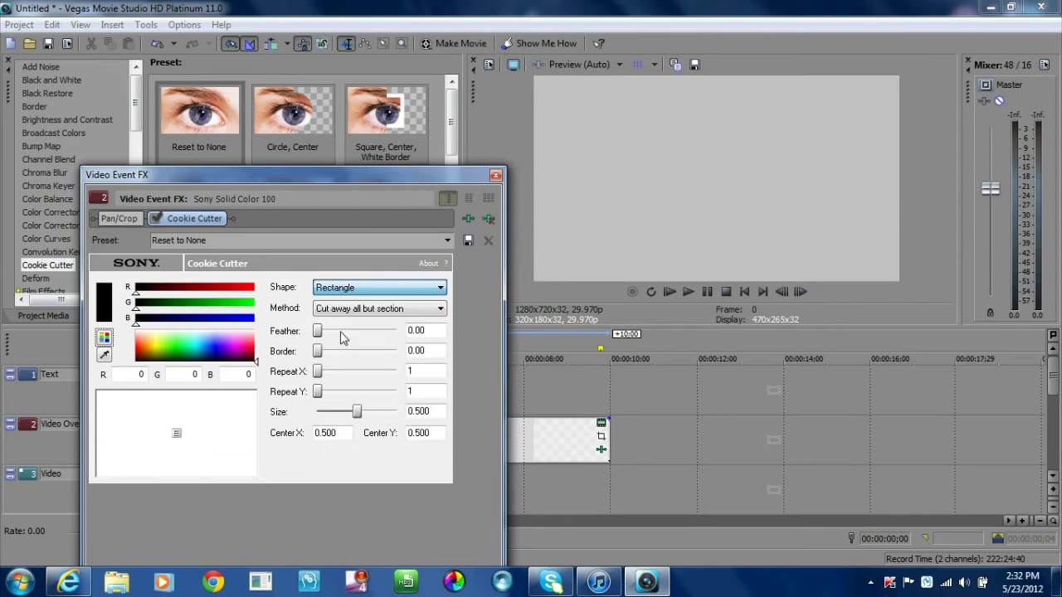
{"action": "left_click", "coordinate": [424, 371]}
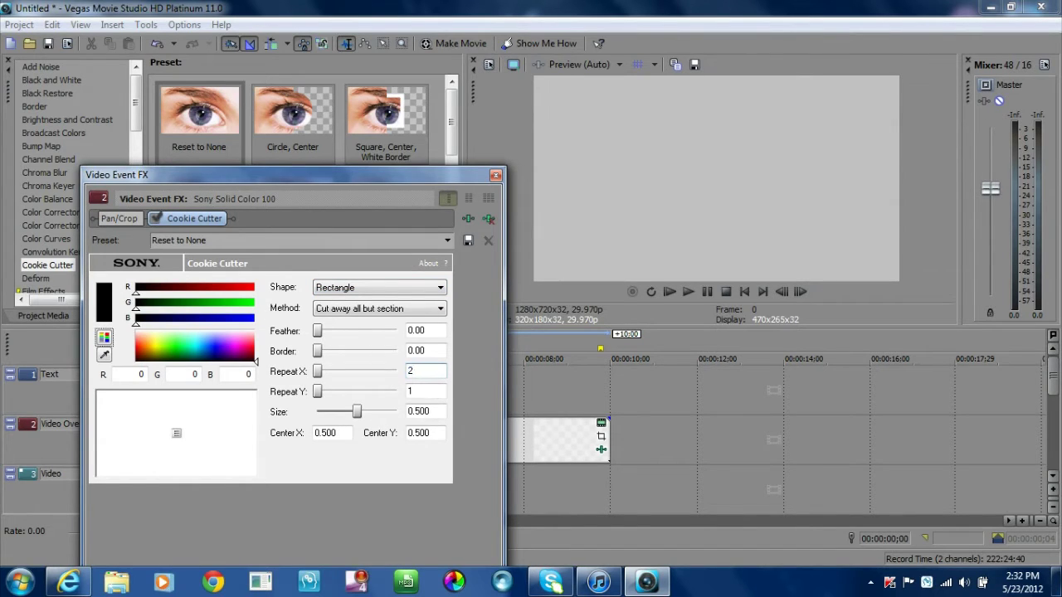
{"action": "left_click", "coordinate": [418, 392]}
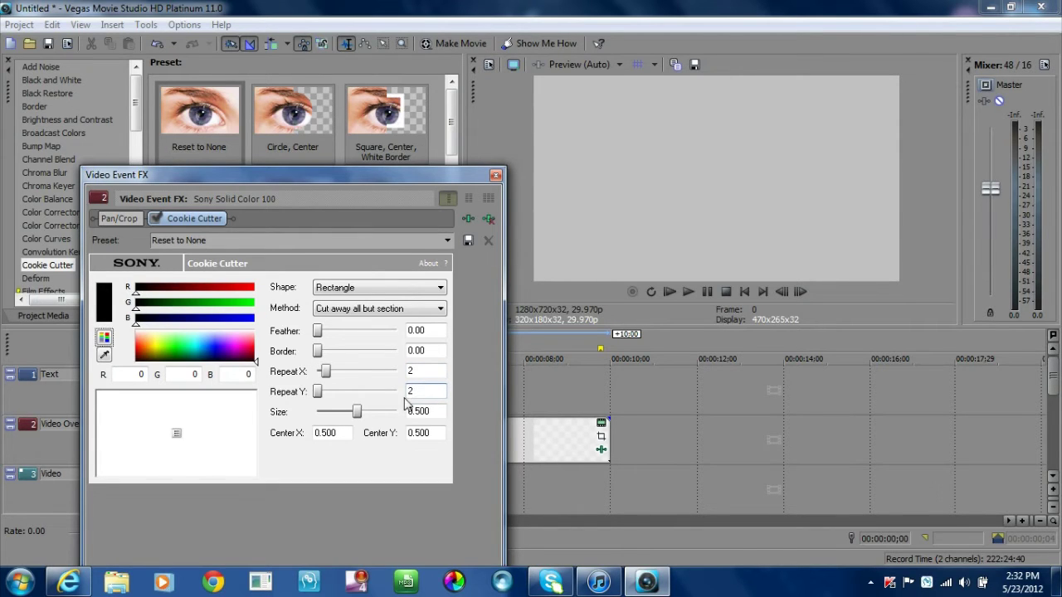
{"action": "left_click_drag", "start_coordinate": [365, 412], "coordinate": [357, 415]}
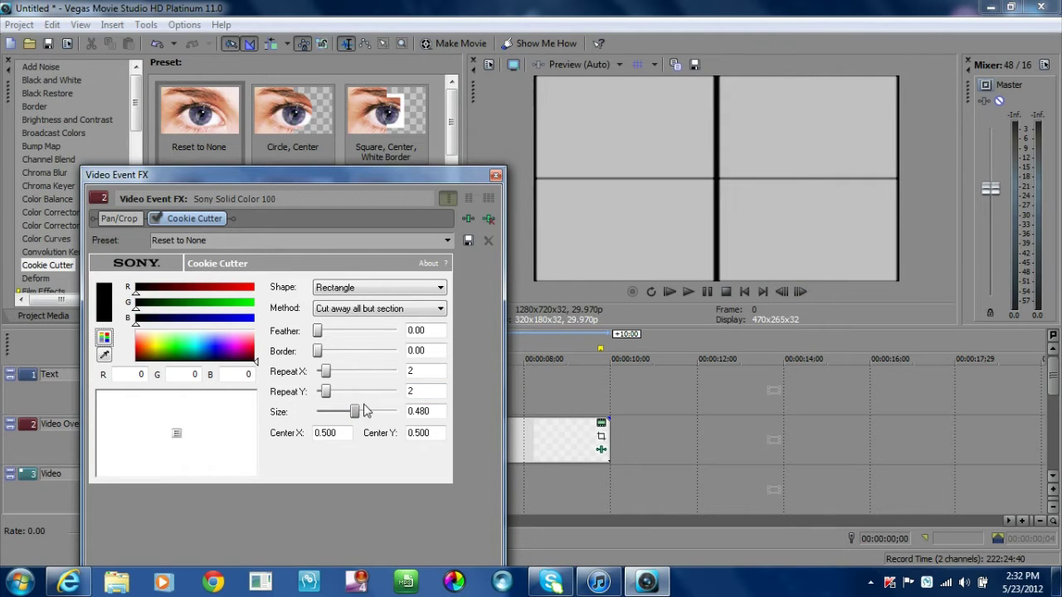
{"action": "left_click", "coordinate": [496, 177]}
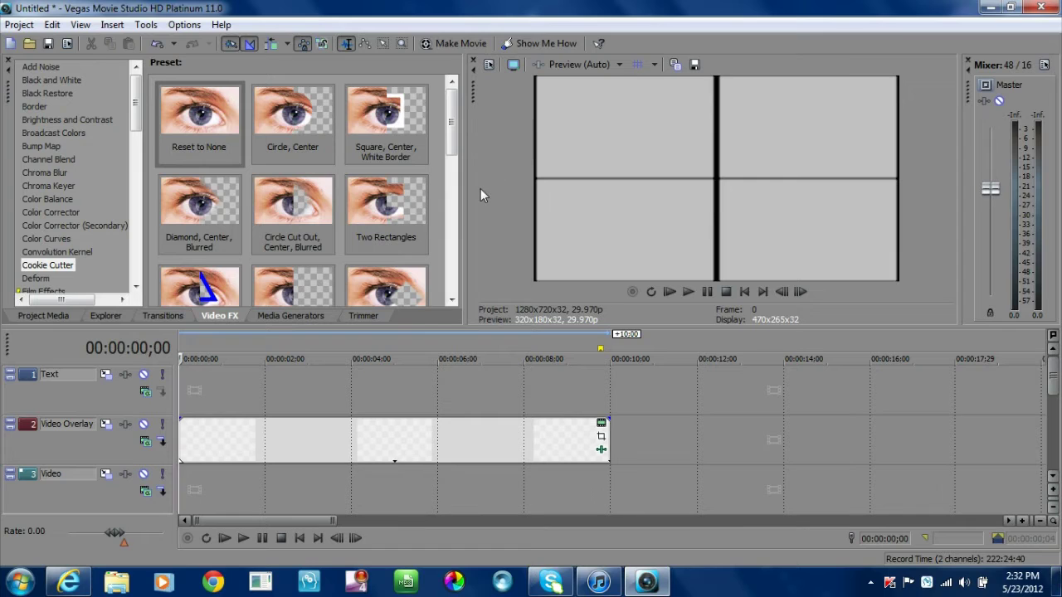
{"action": "left_click", "coordinate": [291, 315]}
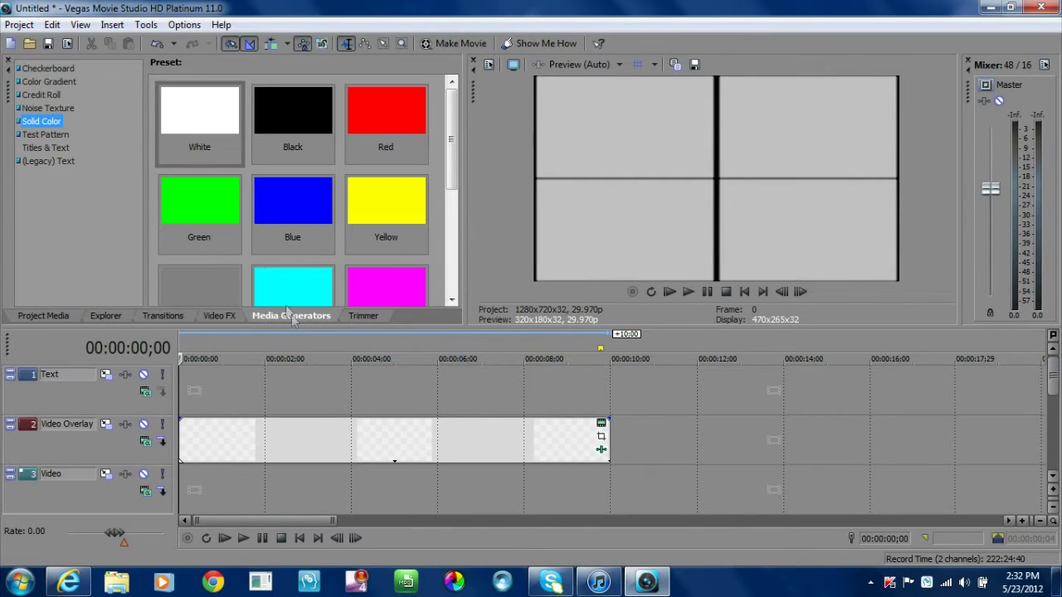
- Put a Gray solid colour on the Text track and paste the overlay event's attributes onto it
{"action": "left_click_drag", "start_coordinate": [174, 274], "coordinate": [184, 382]}
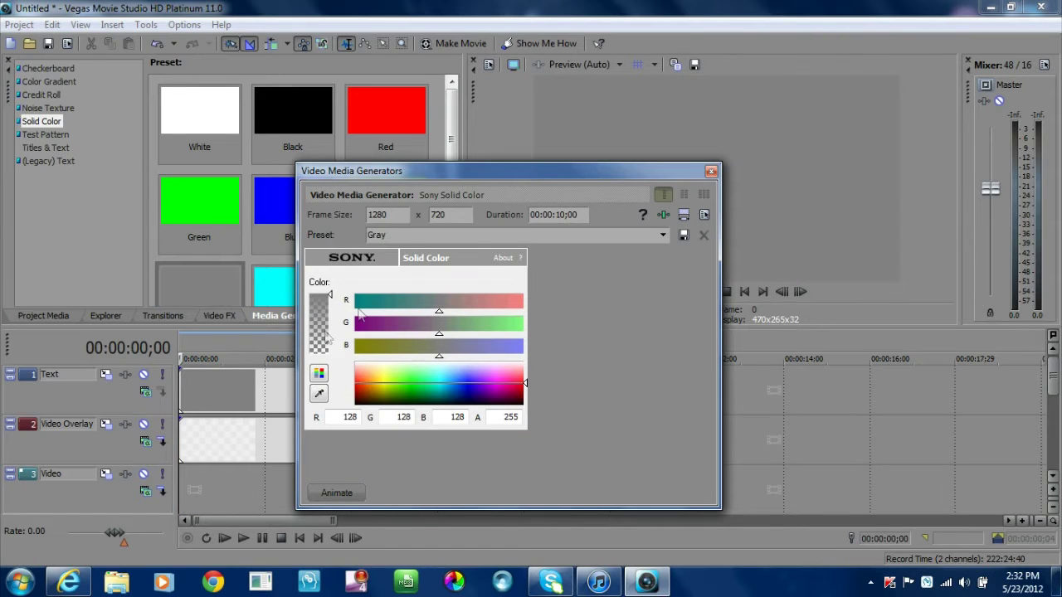
{"action": "left_click", "coordinate": [711, 171]}
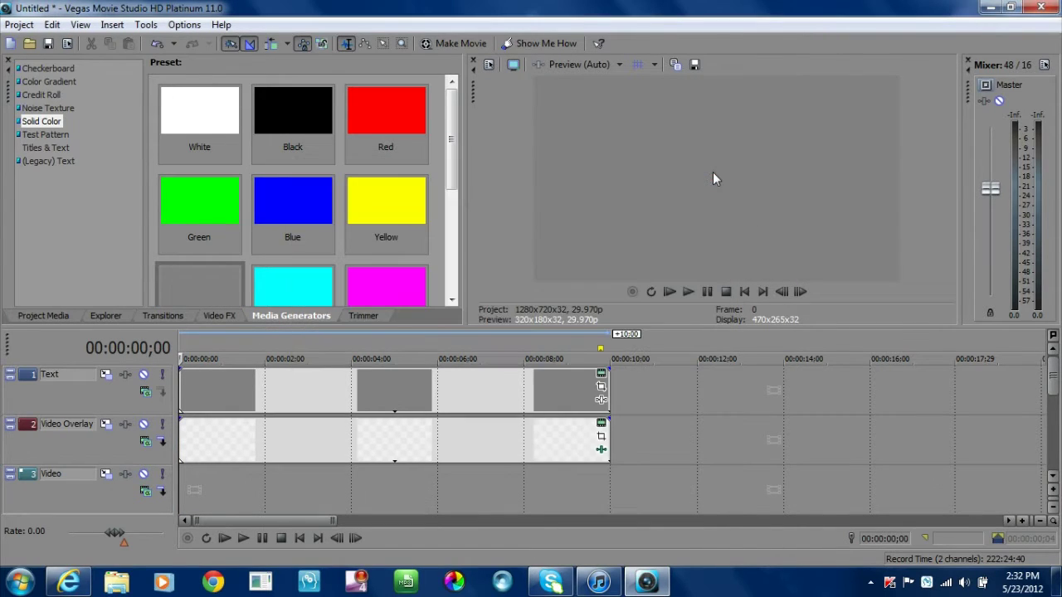
{"action": "right_click", "coordinate": [324, 444]}
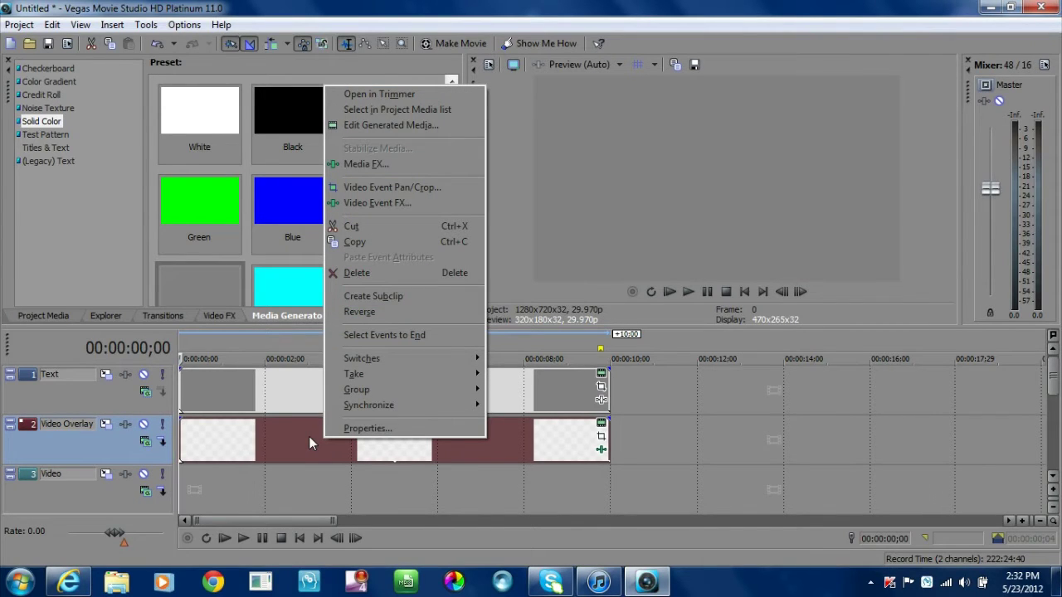
{"action": "left_click", "coordinate": [381, 240]}
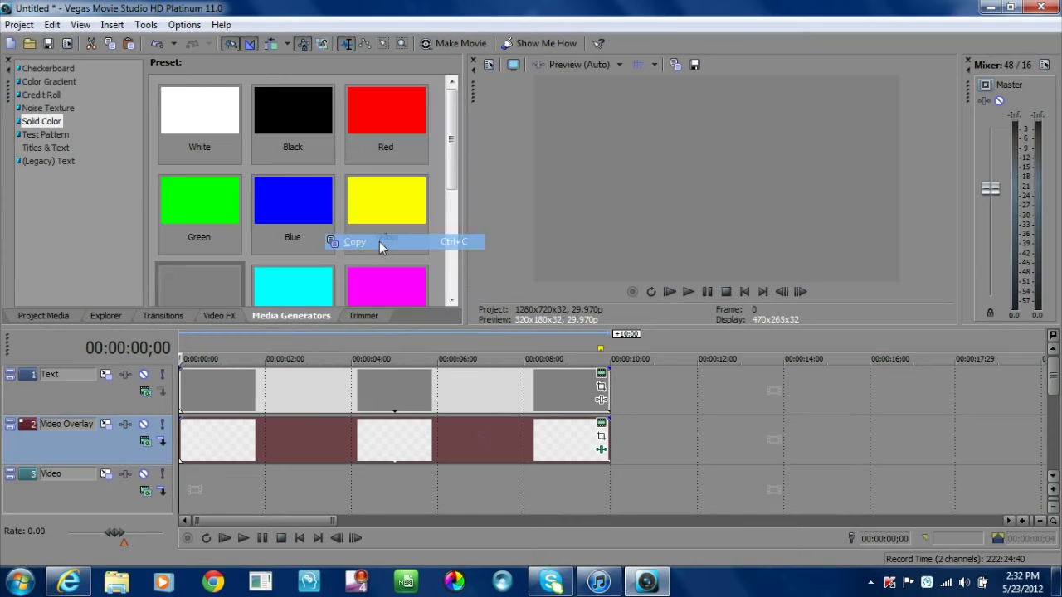
{"action": "right_click", "coordinate": [302, 382]}
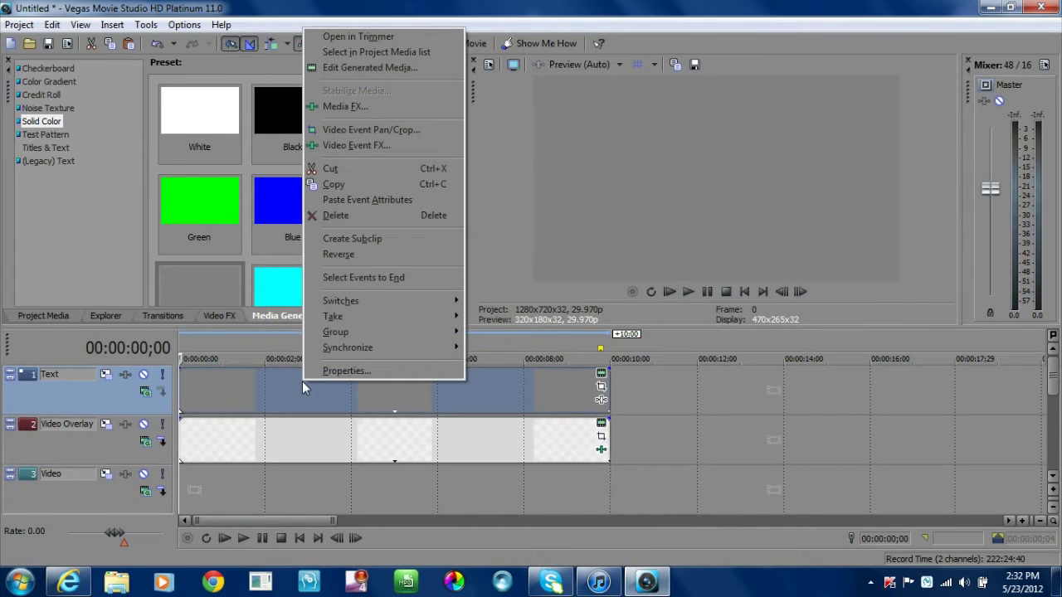
{"action": "left_click", "coordinate": [385, 200]}
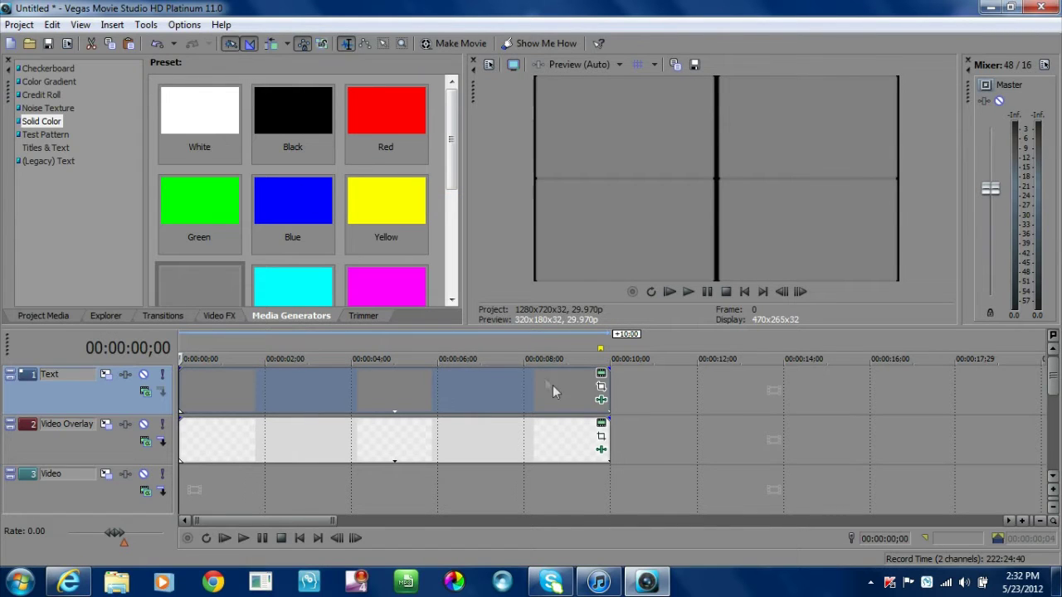
- Set the gray event's generated duration to 00:00:01;00 and trim the event to one second
{"action": "left_click", "coordinate": [601, 377]}
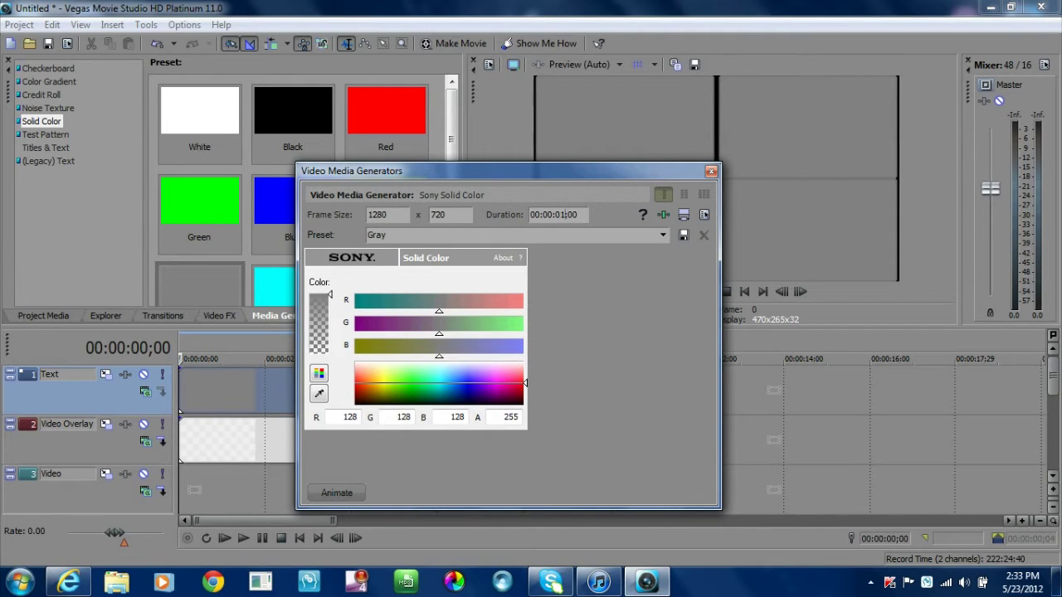
{"action": "left_click", "coordinate": [553, 214]}
{"action": "left_click", "coordinate": [711, 171]}
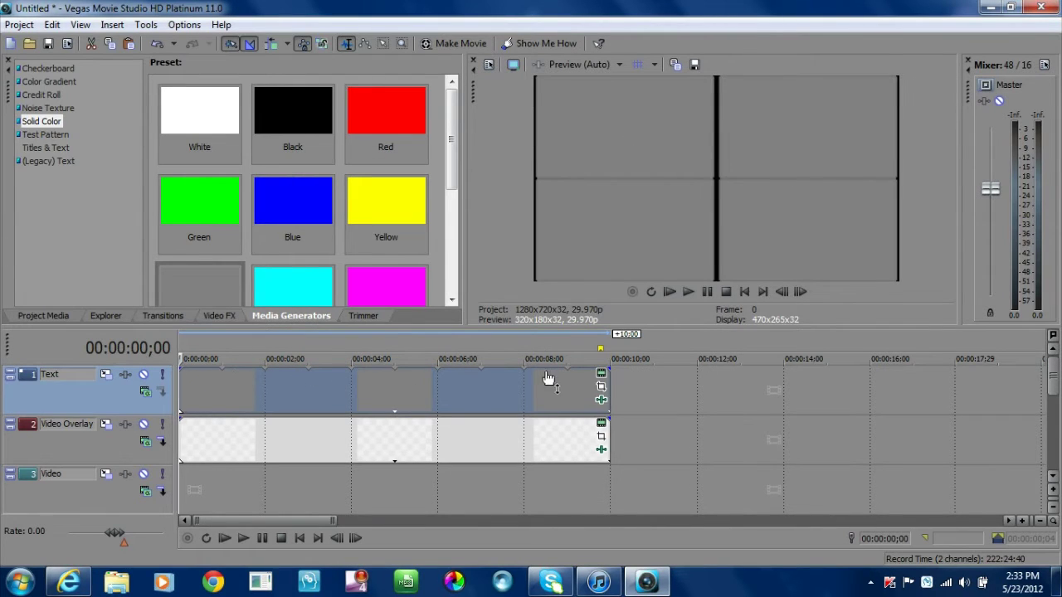
{"action": "left_click_drag", "start_coordinate": [609, 397], "coordinate": [221, 393]}
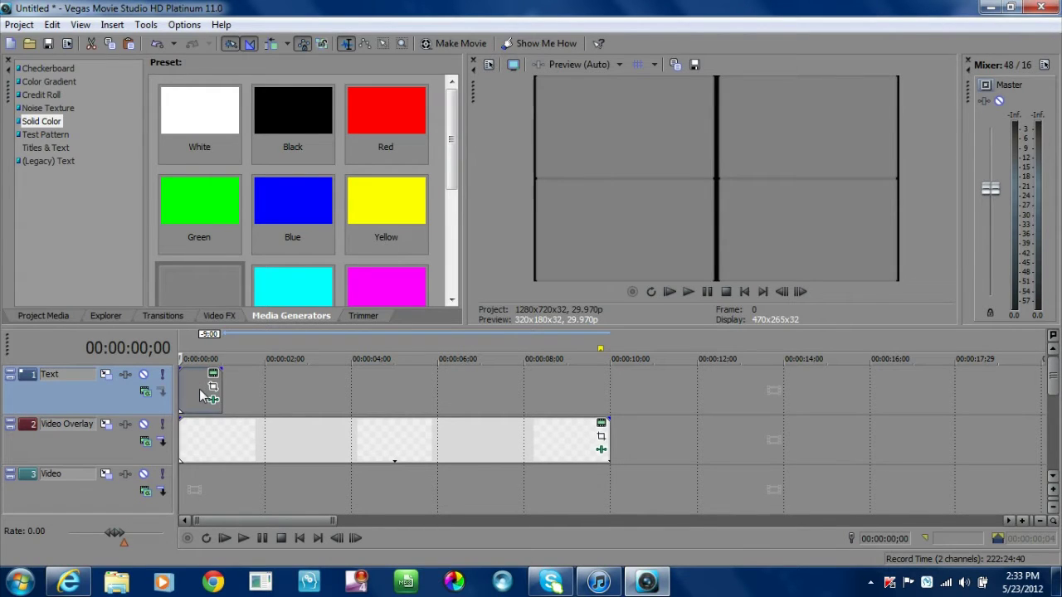
- Scrub the timeline near the start to preview the shortened gray grid event
{"action": "left_click", "coordinate": [288, 436]}
{"action": "left_click", "coordinate": [205, 407]}
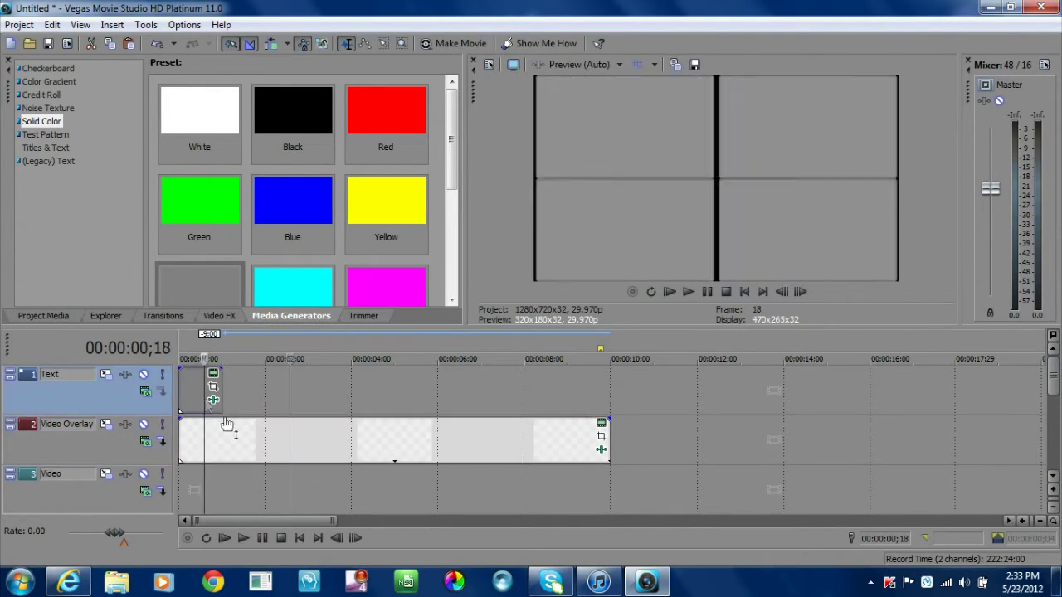
{"action": "left_click", "coordinate": [253, 427]}
{"action": "left_click", "coordinate": [200, 401]}
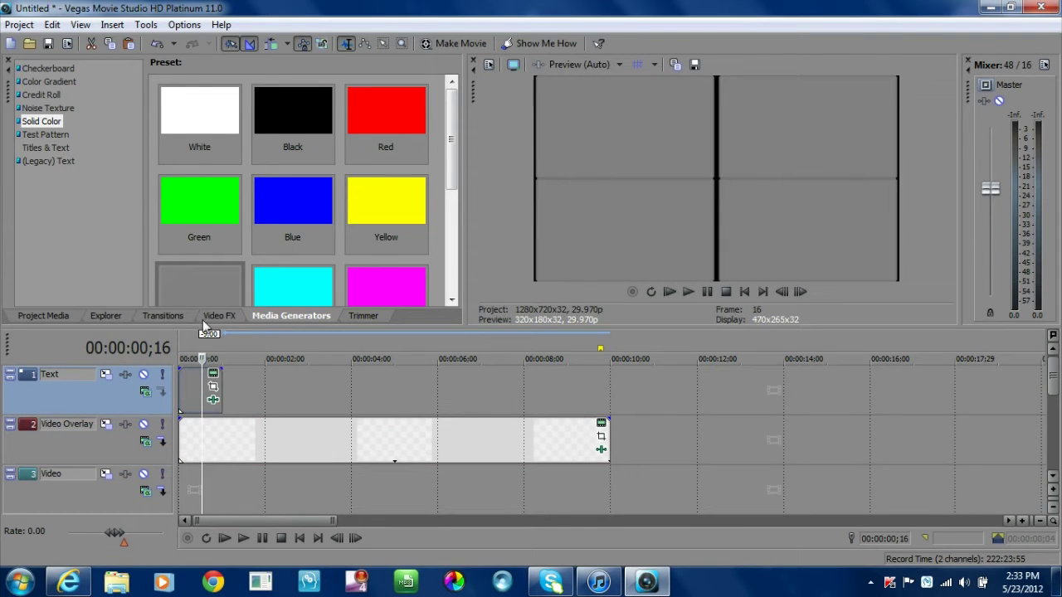
{"action": "left_click", "coordinate": [163, 316]}
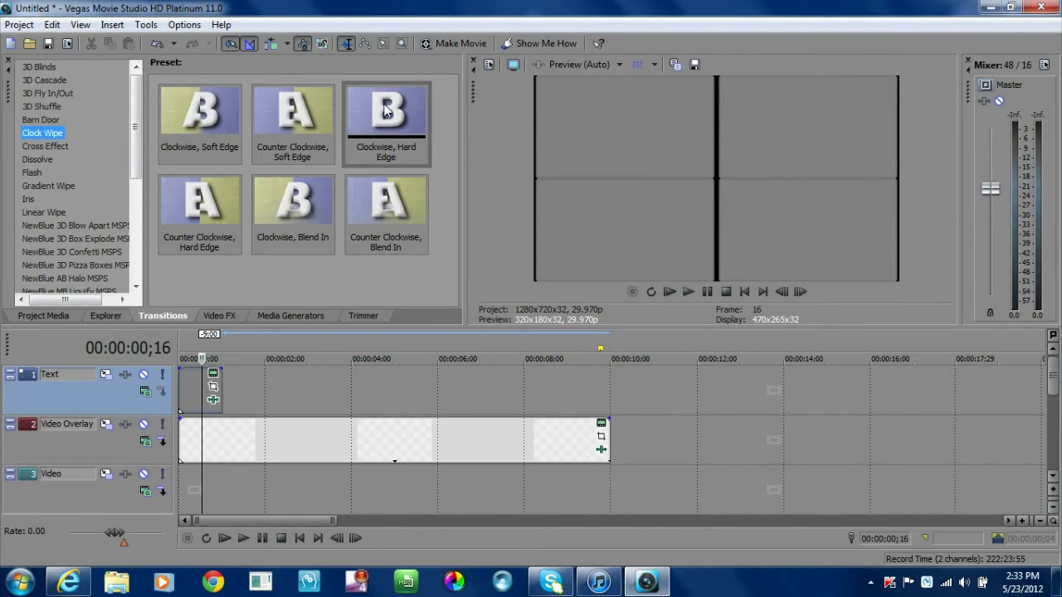
- Apply the 'Clockwise, Hard Edge' Clock Wipe to the gray Text event and play it back
{"action": "left_click_drag", "start_coordinate": [386, 110], "coordinate": [181, 380]}
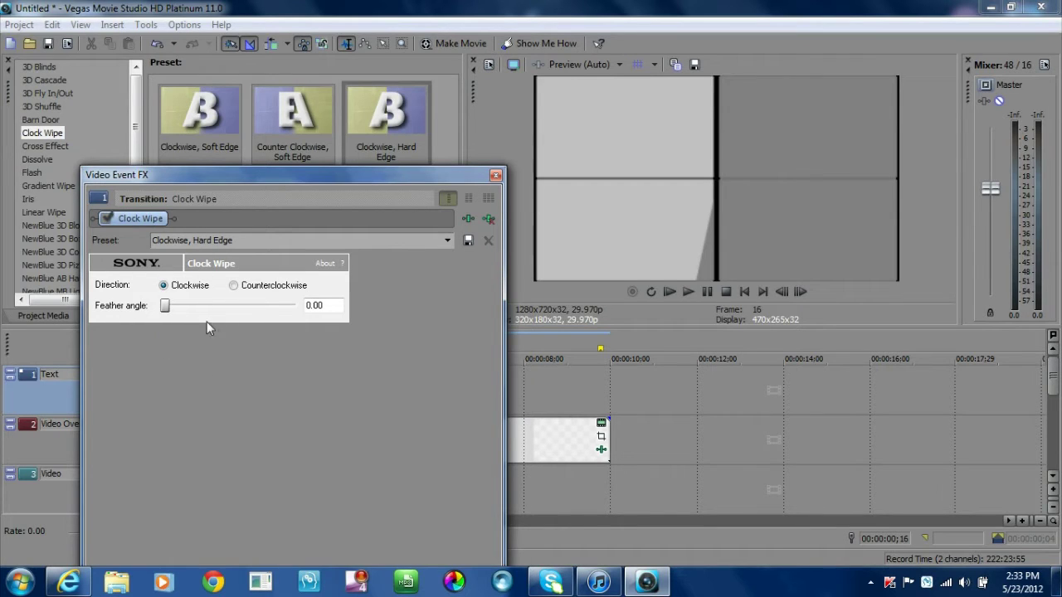
{"action": "left_click", "coordinate": [495, 176]}
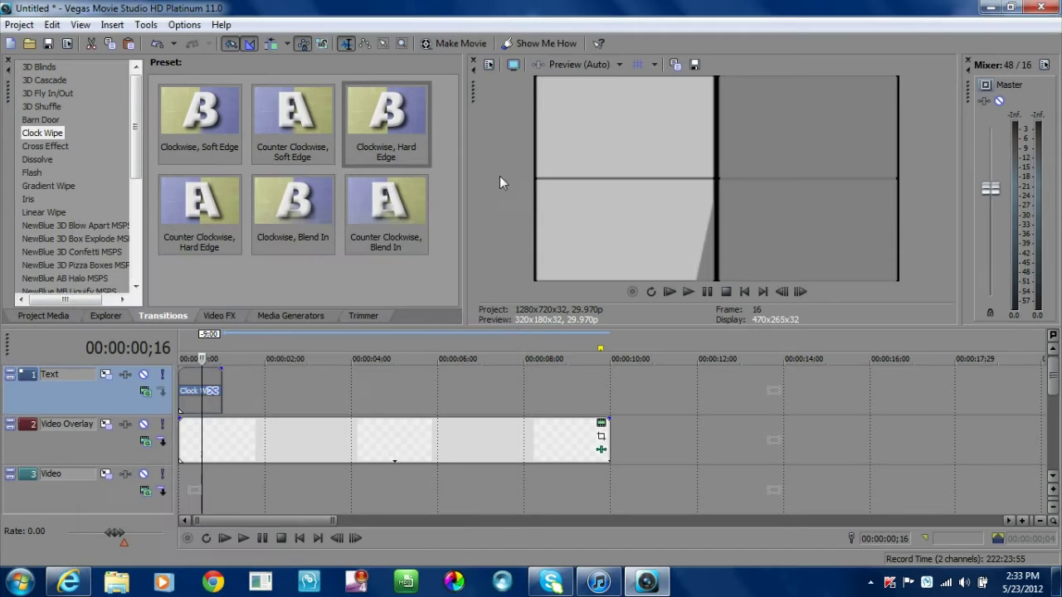
{"action": "left_click", "coordinate": [229, 535]}
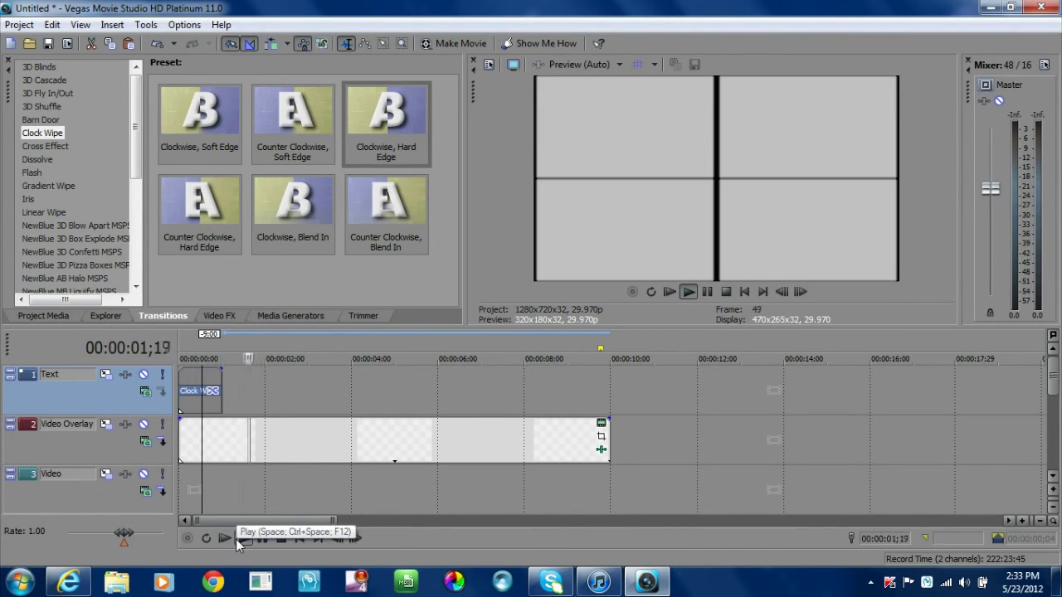
{"action": "left_click", "coordinate": [259, 537]}
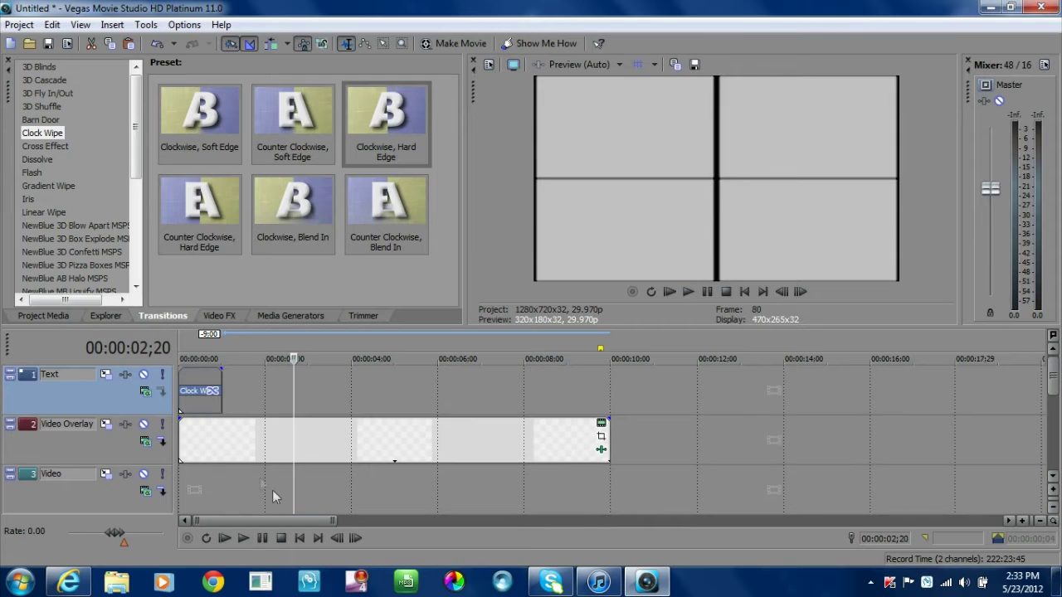
- Copy the Clock Wipe event and paste a new copy aligned at the 1-second mark
{"action": "right_click", "coordinate": [198, 398]}
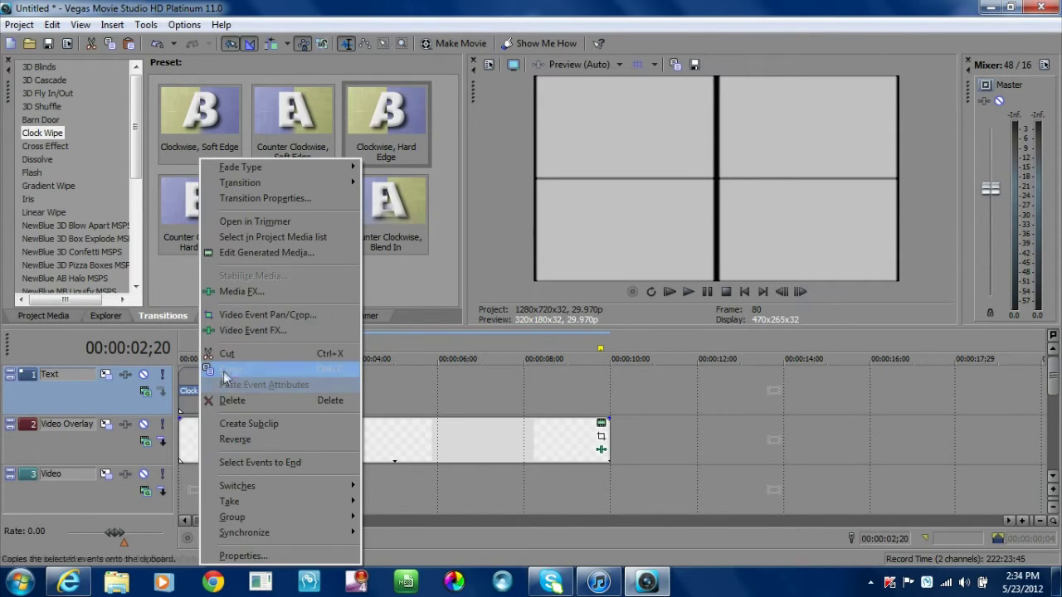
{"action": "left_click", "coordinate": [228, 369]}
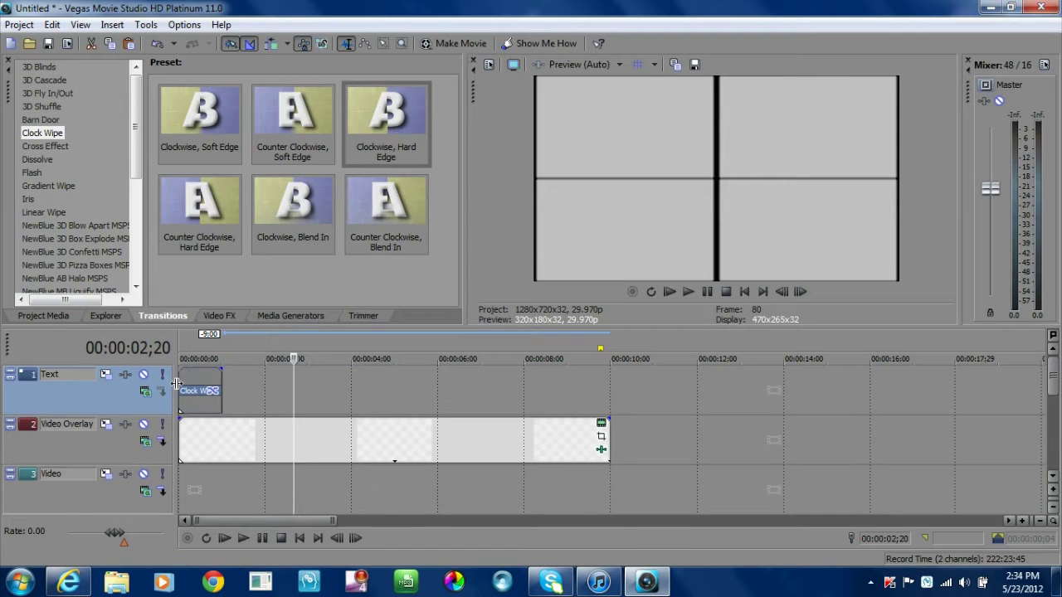
{"action": "right_click", "coordinate": [249, 388]}
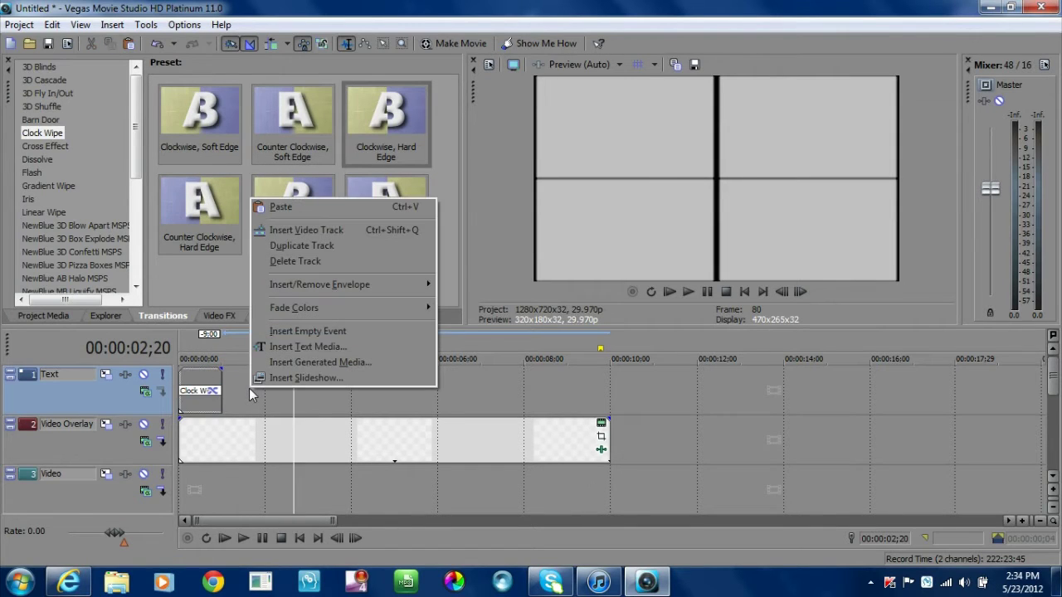
{"action": "left_click", "coordinate": [287, 207]}
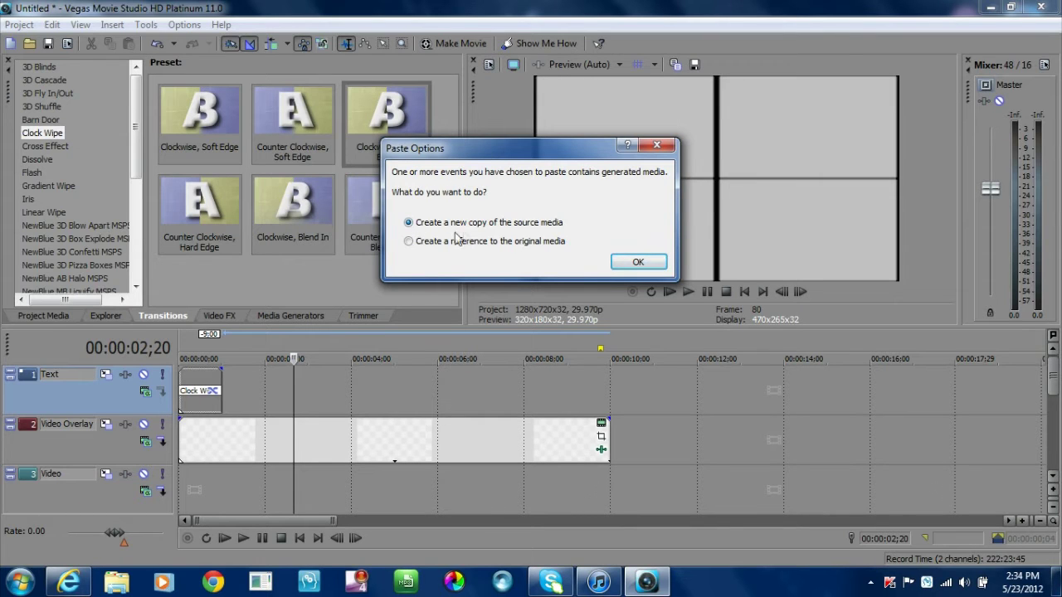
{"action": "left_click", "coordinate": [636, 263]}
{"action": "left_click_drag", "start_coordinate": [324, 382], "coordinate": [254, 387]}
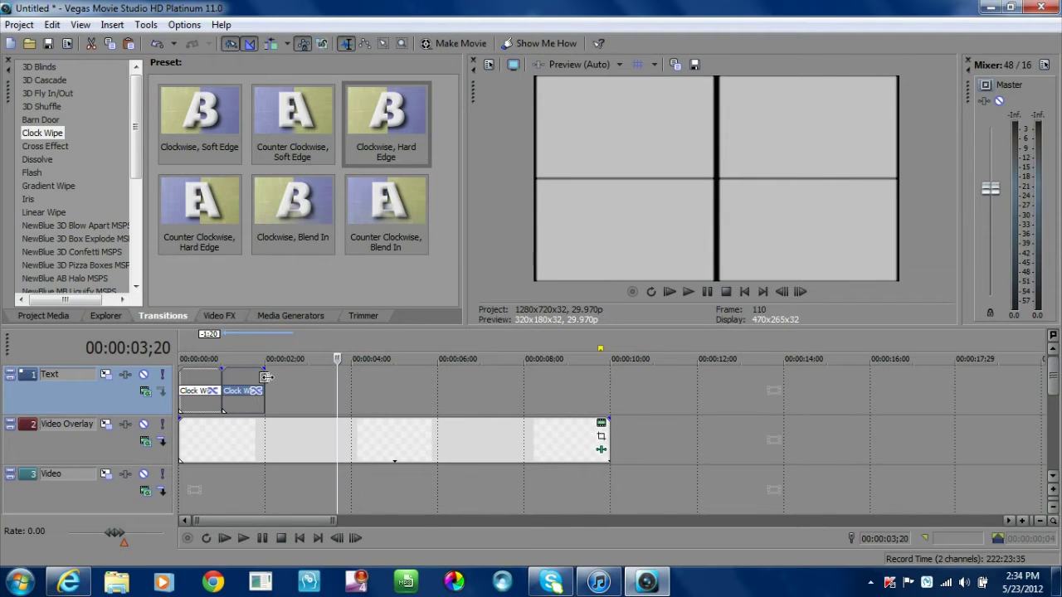
- Paste eight more Clock Wipe copies end to end from 2 seconds, then play to check
{"action": "left_click", "coordinate": [265, 377]}
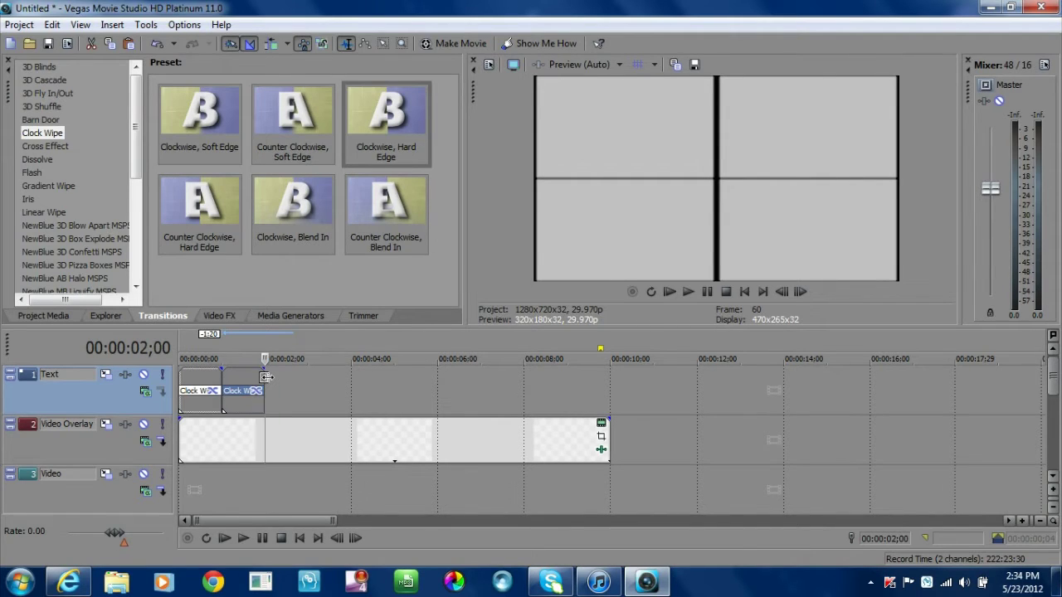
{"action": "key", "text": "ctrl+v"}
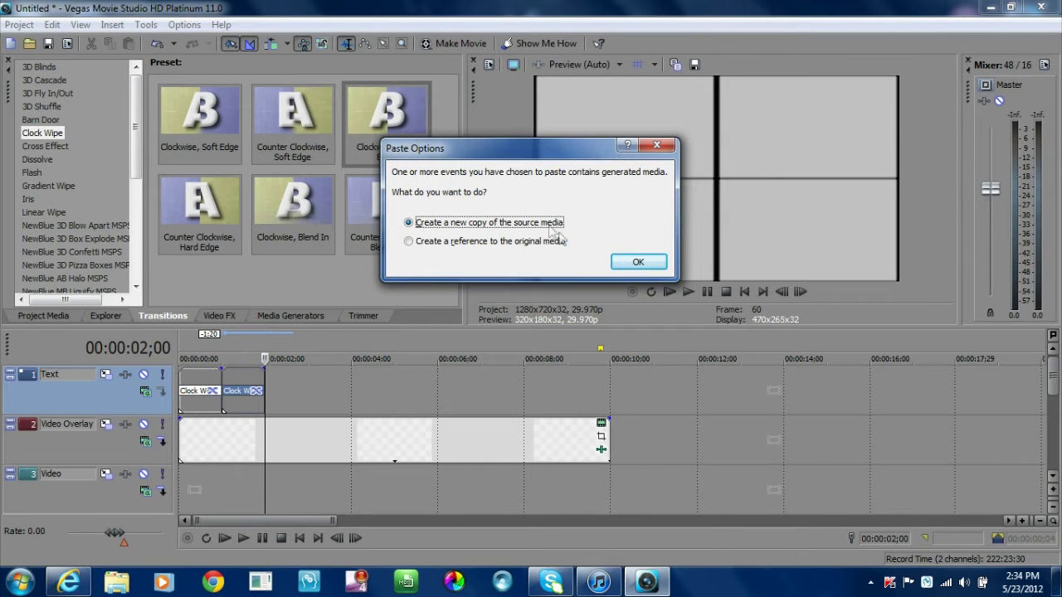
{"action": "left_click", "coordinate": [638, 262]}
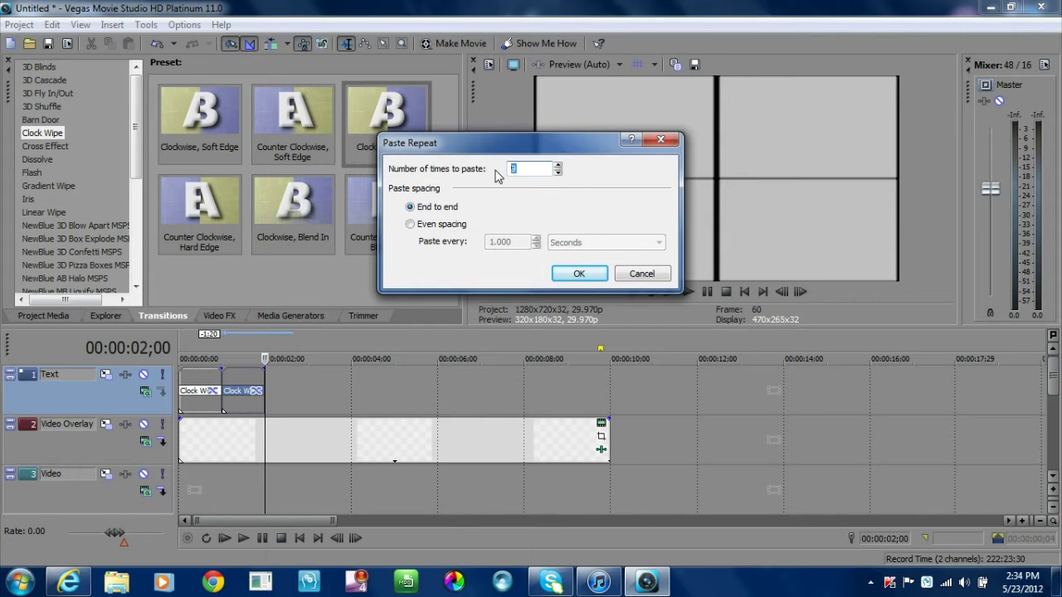
{"action": "left_click", "coordinate": [579, 273]}
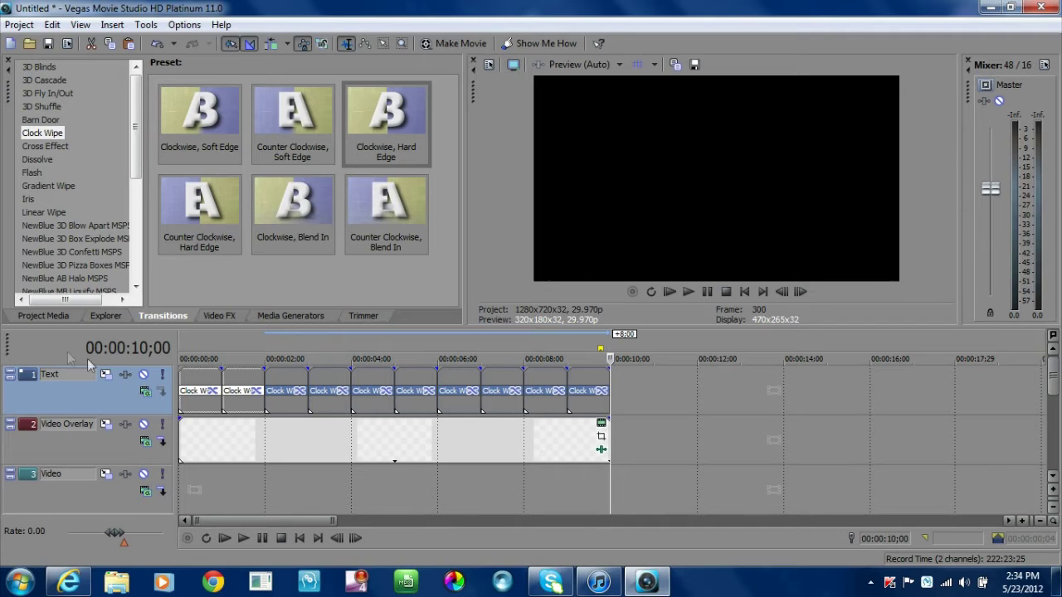
{"action": "left_click", "coordinate": [224, 538]}
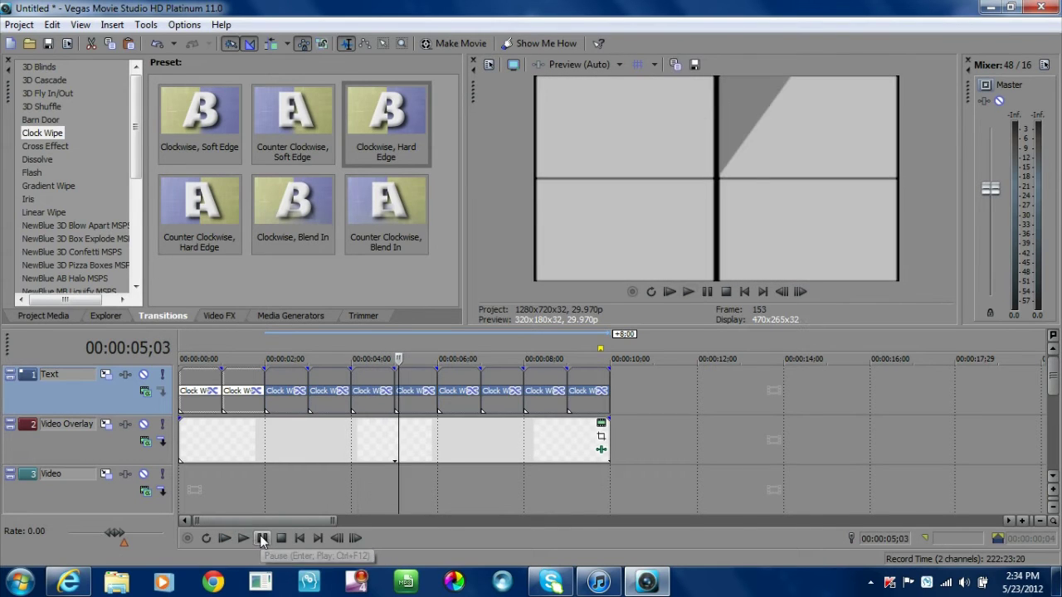
{"action": "left_click", "coordinate": [262, 538]}
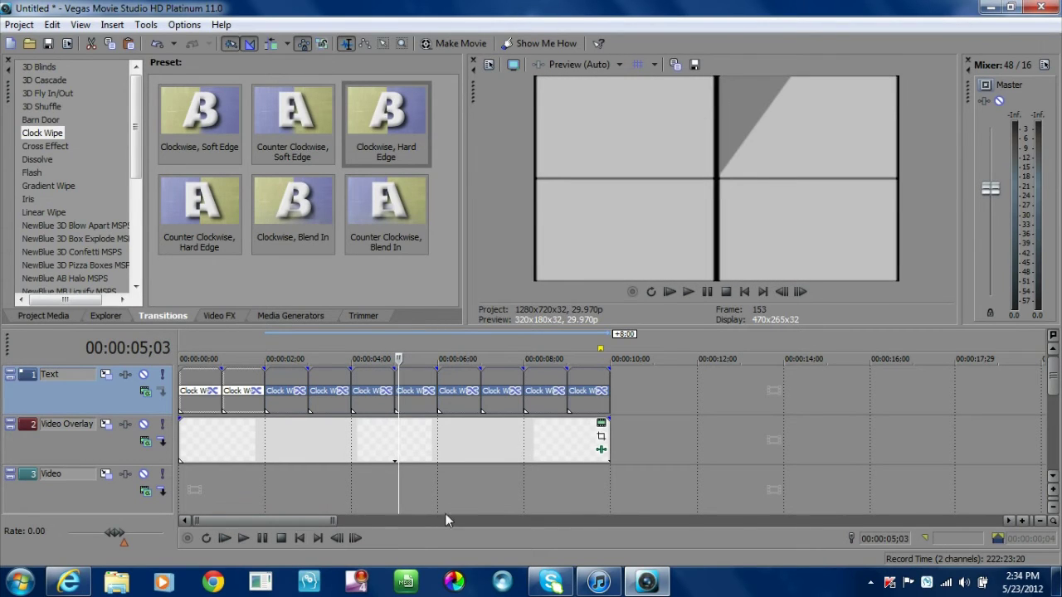
- Insert a new top video track and place a 10-second White solid colour event on it
{"action": "right_click", "coordinate": [638, 391]}
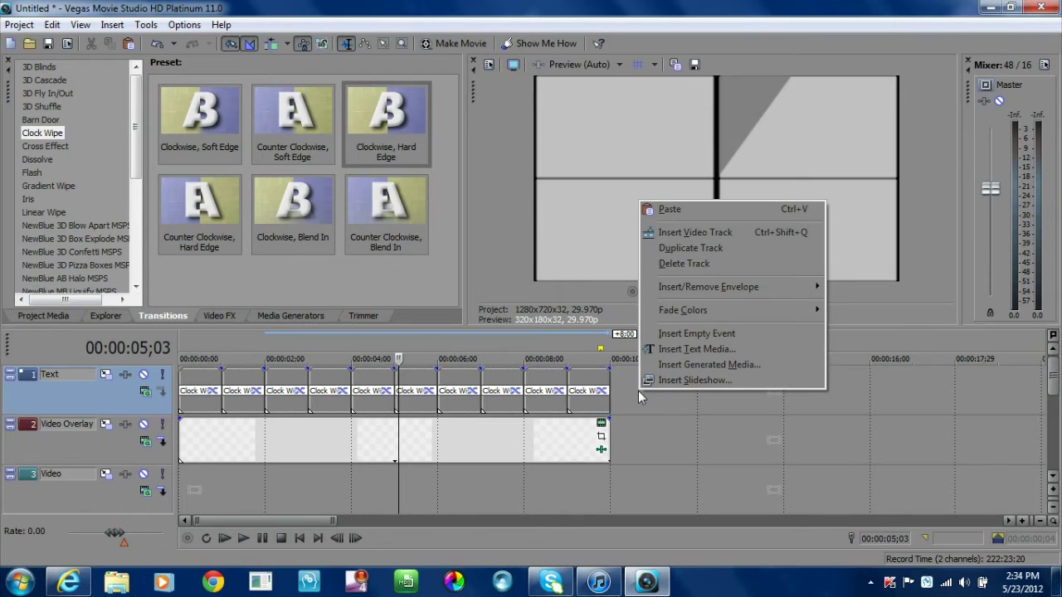
{"action": "left_click", "coordinate": [702, 235]}
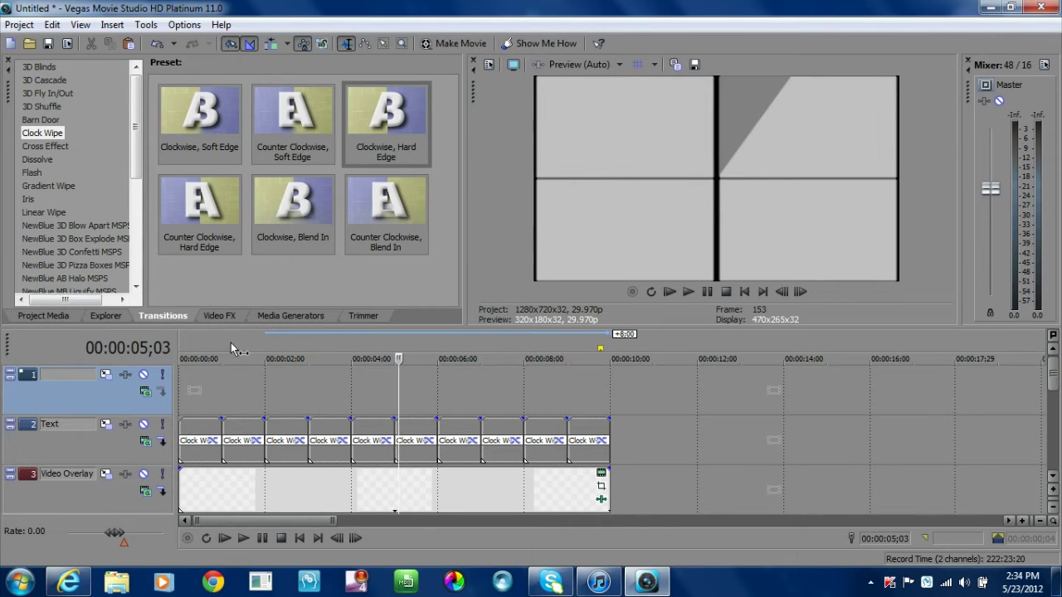
{"action": "left_click", "coordinate": [291, 315]}
{"action": "left_click_drag", "start_coordinate": [200, 137], "coordinate": [186, 403]}
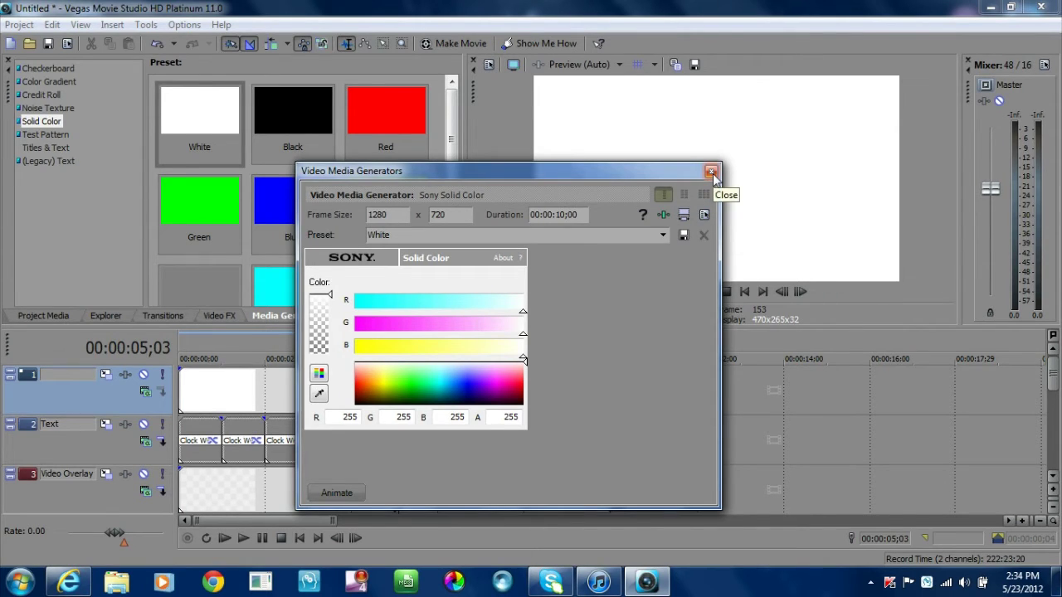
{"action": "left_click", "coordinate": [711, 171]}
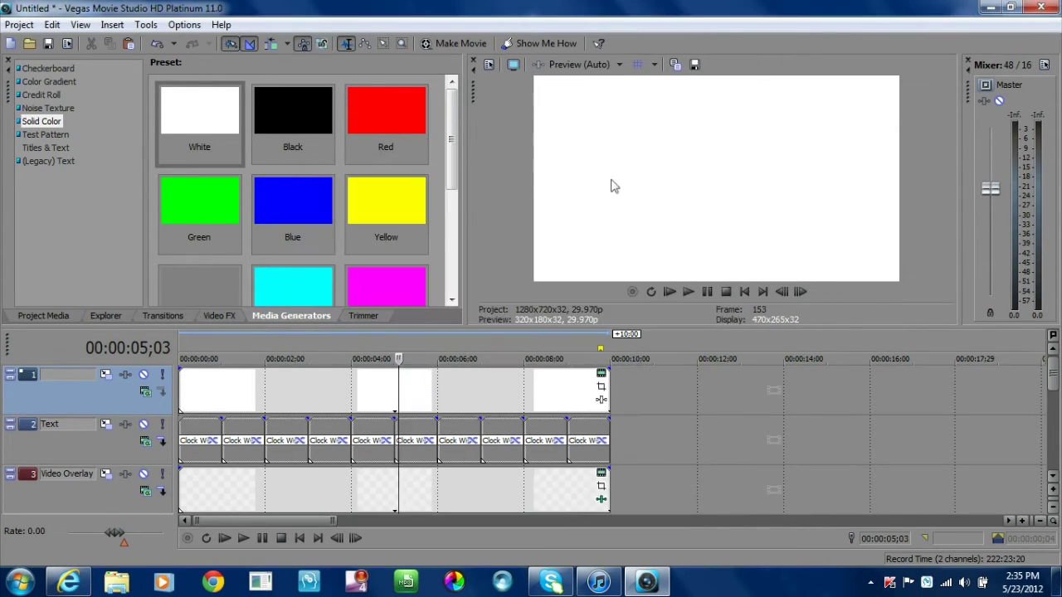
{"action": "left_click", "coordinate": [163, 316]}
{"action": "left_click", "coordinate": [219, 316]}
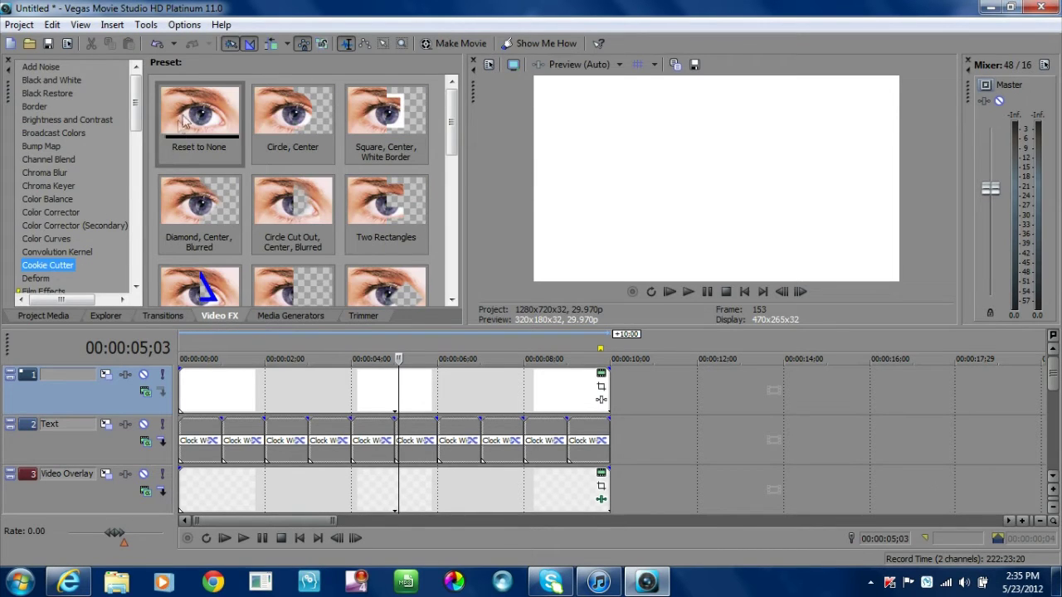
- Apply a Cookie Cutter circle of size 0.230 to the top white event
{"action": "left_click_drag", "start_coordinate": [189, 116], "coordinate": [249, 386]}
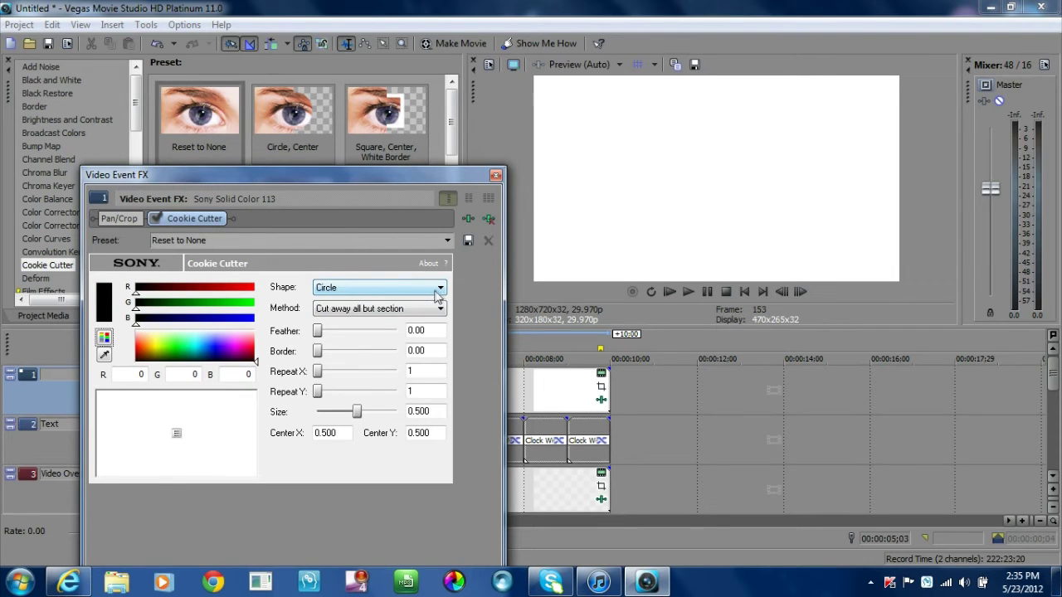
{"action": "left_click_drag", "start_coordinate": [360, 414], "coordinate": [339, 418]}
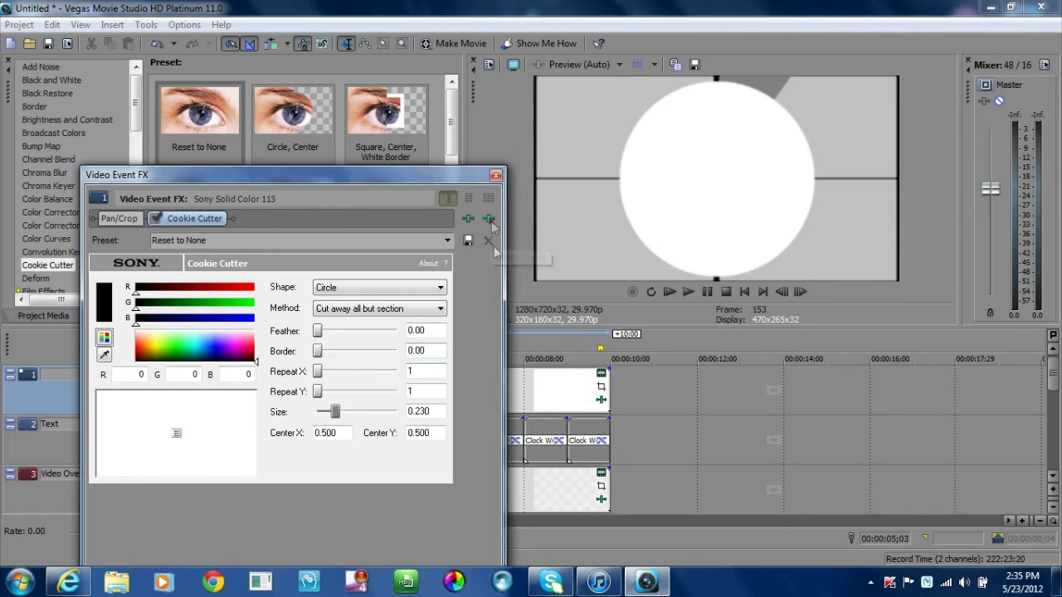
{"action": "left_click", "coordinate": [496, 175]}
- Add a second Cookie Cutter at size 0.220 with Method 'Cut away section'
{"action": "left_click_drag", "start_coordinate": [186, 112], "coordinate": [267, 397]}
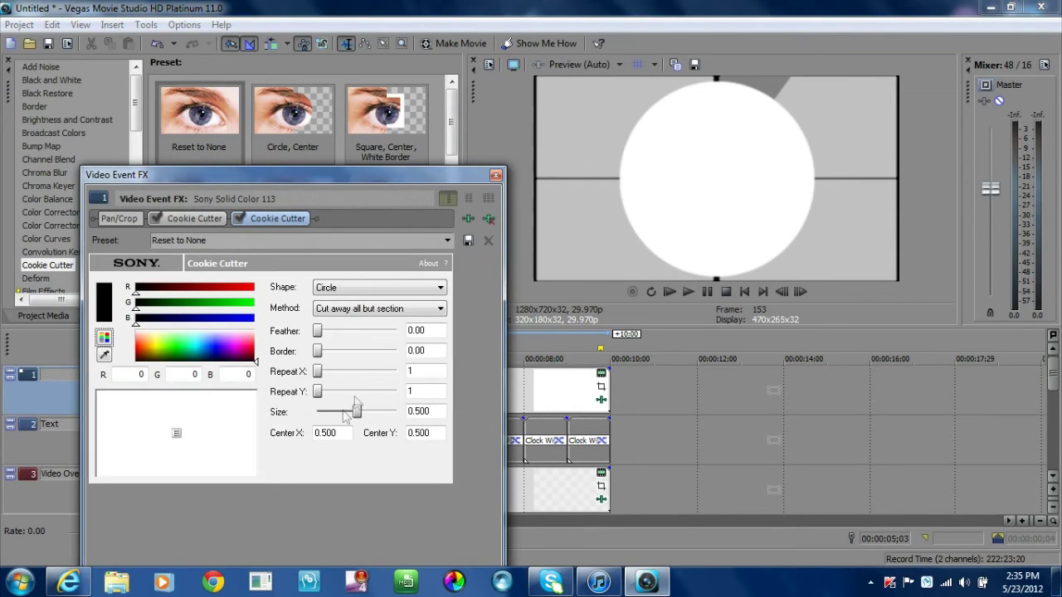
{"action": "left_click_drag", "start_coordinate": [357, 414], "coordinate": [336, 420]}
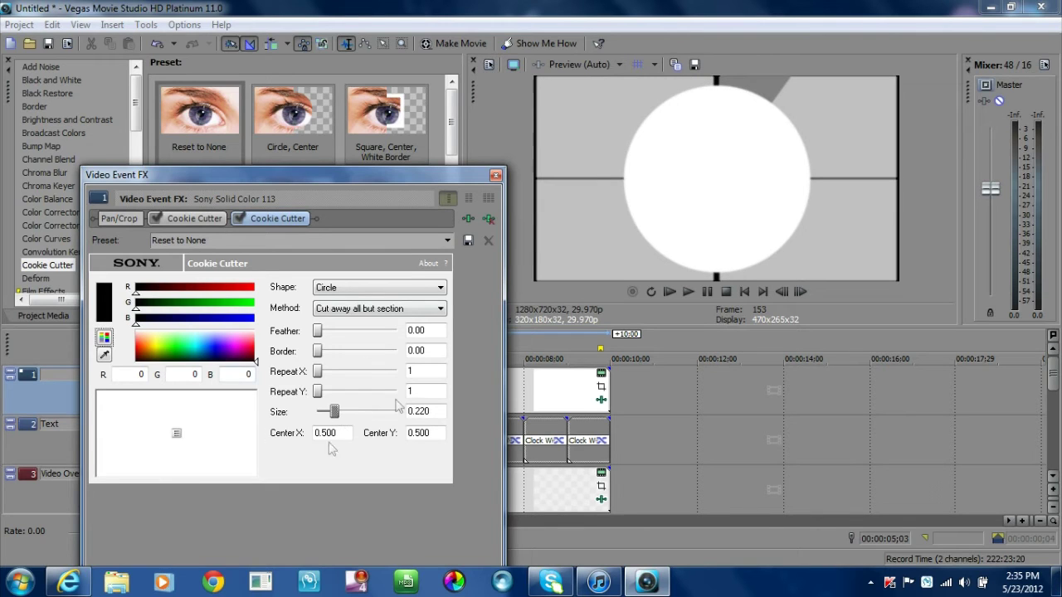
{"action": "left_click", "coordinate": [433, 310]}
{"action": "left_click", "coordinate": [371, 334]}
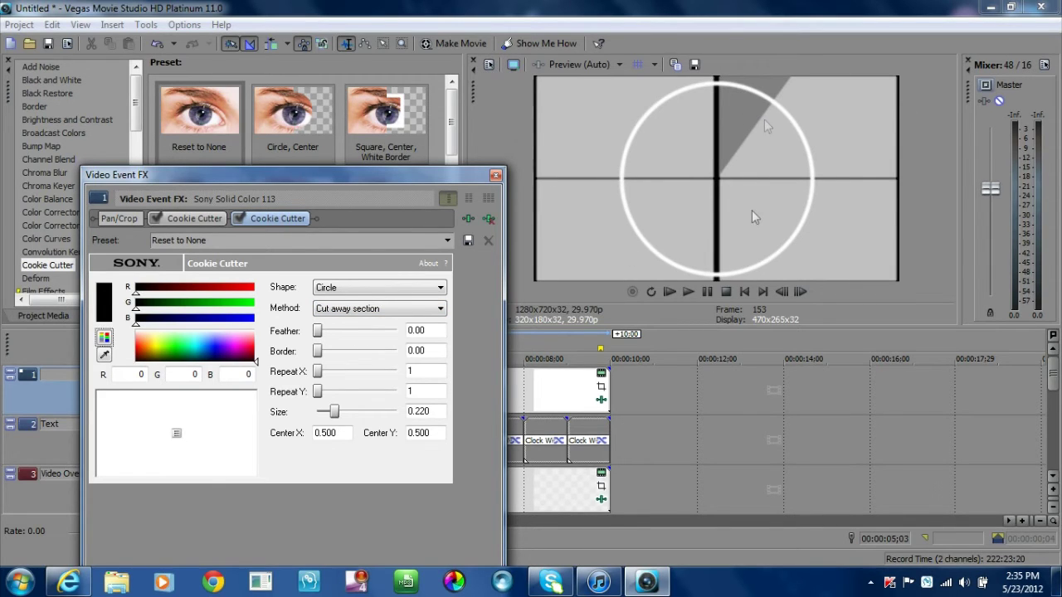
{"action": "left_click", "coordinate": [495, 177]}
{"action": "right_click", "coordinate": [698, 392]}
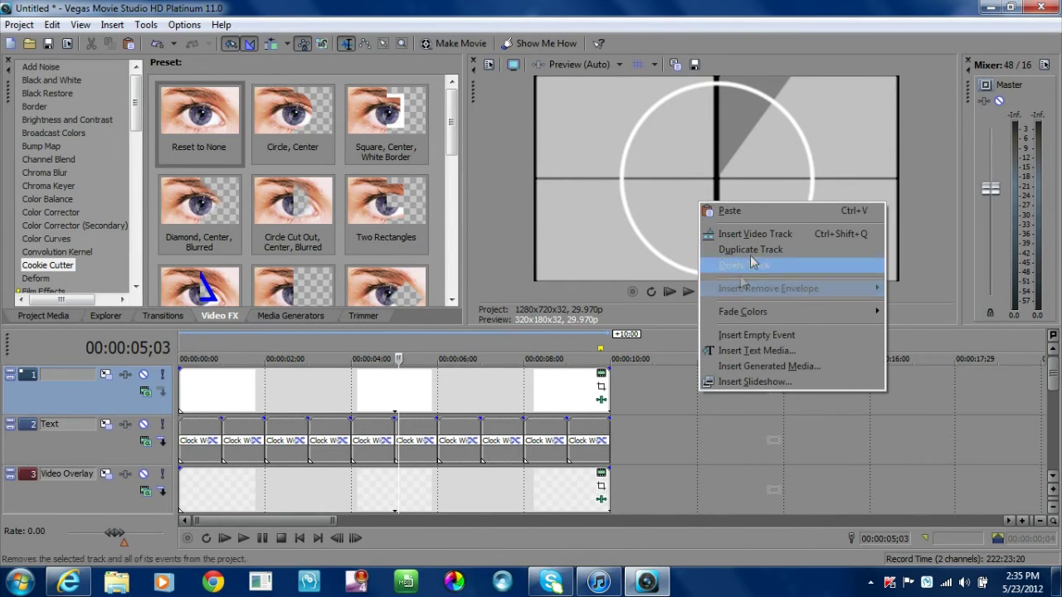
- Insert another top video track holding a 10-second White solid colour event
{"action": "left_click", "coordinate": [755, 234]}
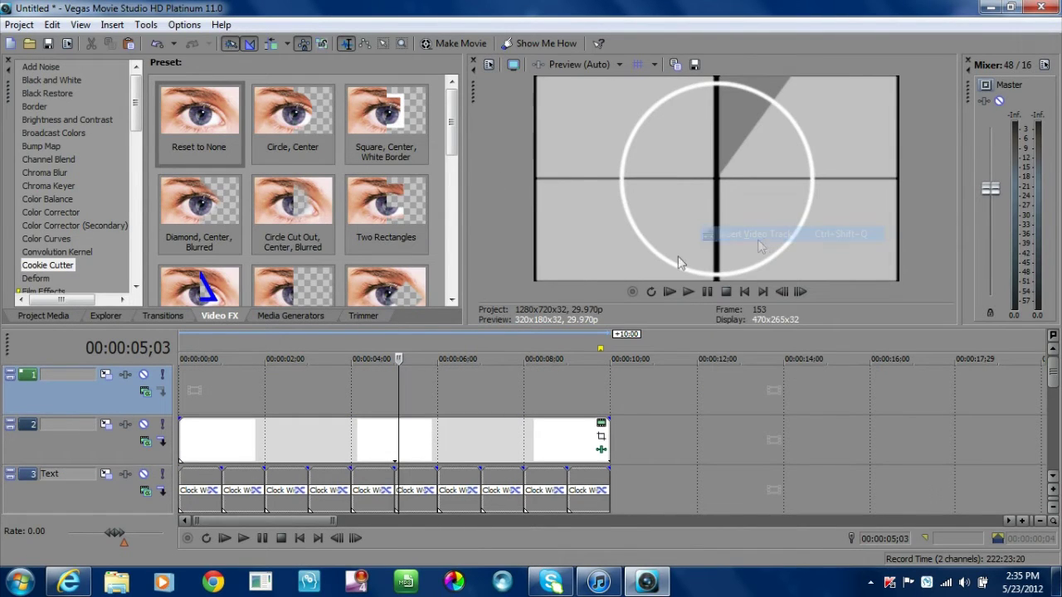
{"action": "left_click", "coordinate": [290, 315]}
{"action": "left_click_drag", "start_coordinate": [197, 163], "coordinate": [236, 391]}
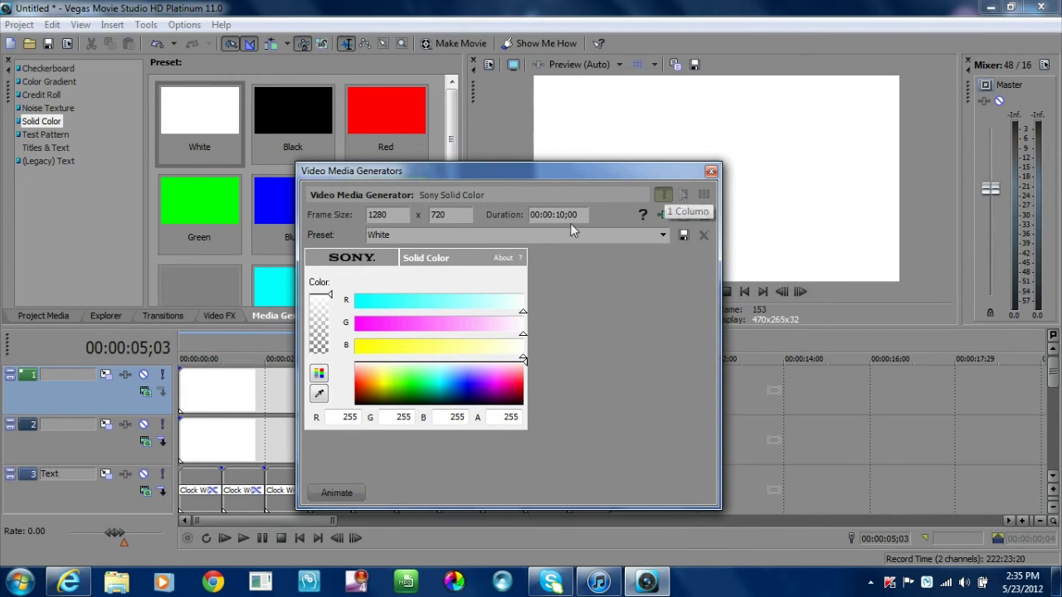
{"action": "left_click", "coordinate": [711, 173]}
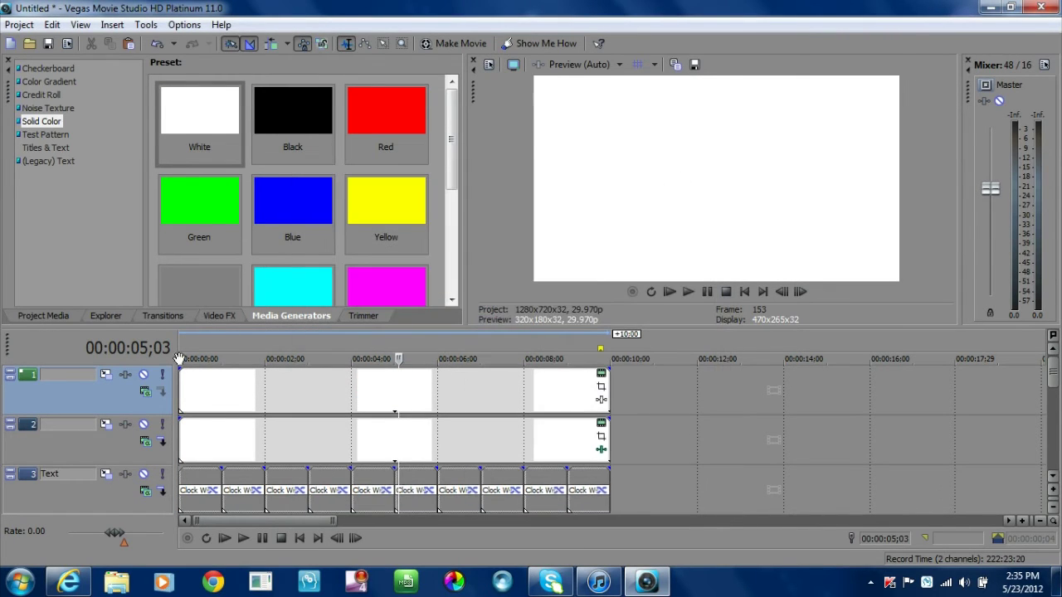
{"action": "left_click", "coordinate": [161, 316]}
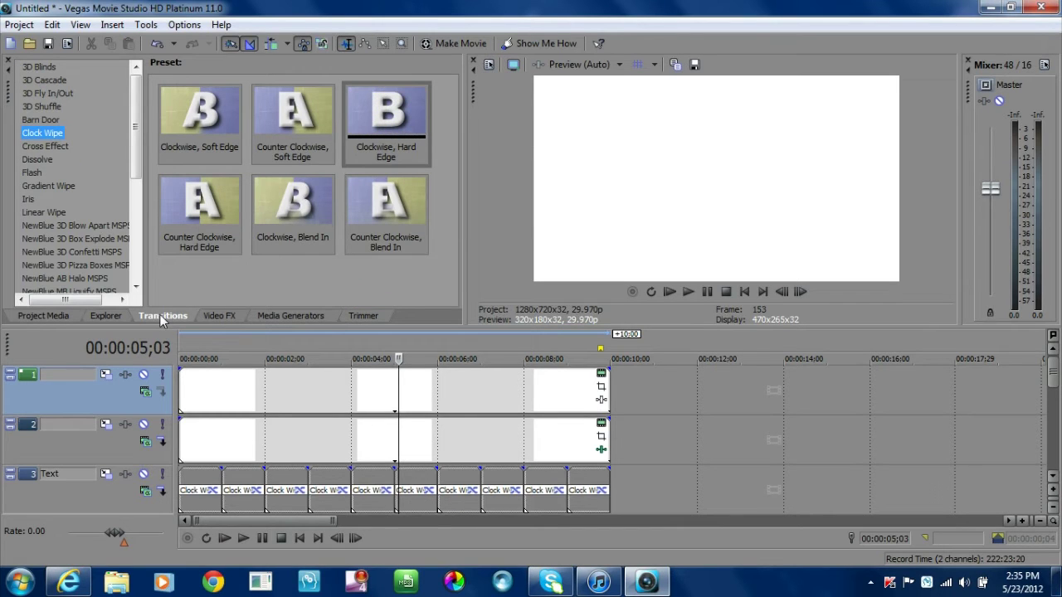
- Apply a Cookie Cutter circle of size 0.200 to the newest white event
{"action": "left_click", "coordinate": [219, 316]}
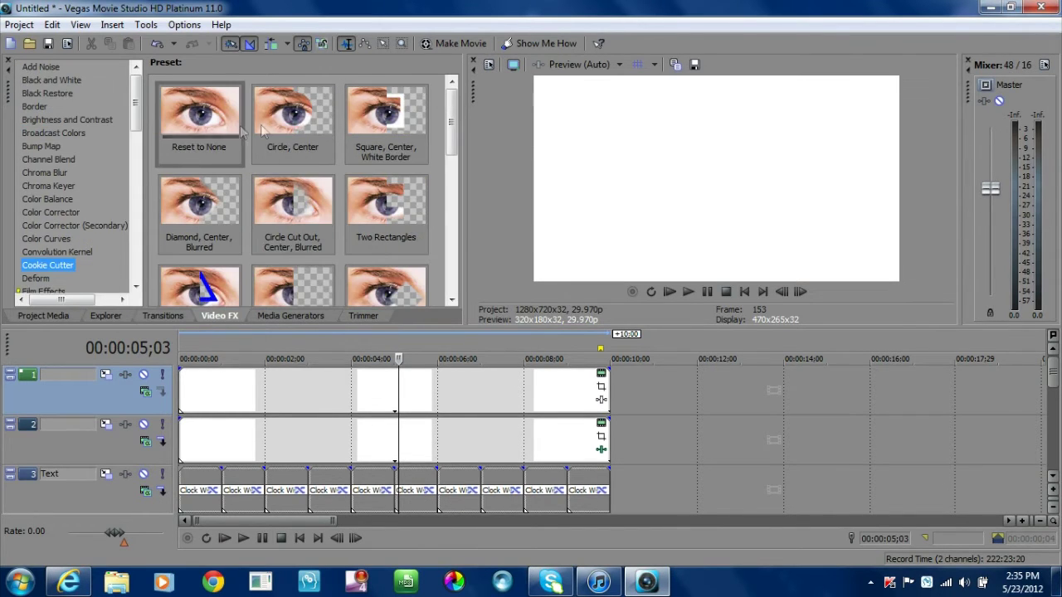
{"action": "left_click_drag", "start_coordinate": [243, 132], "coordinate": [290, 390]}
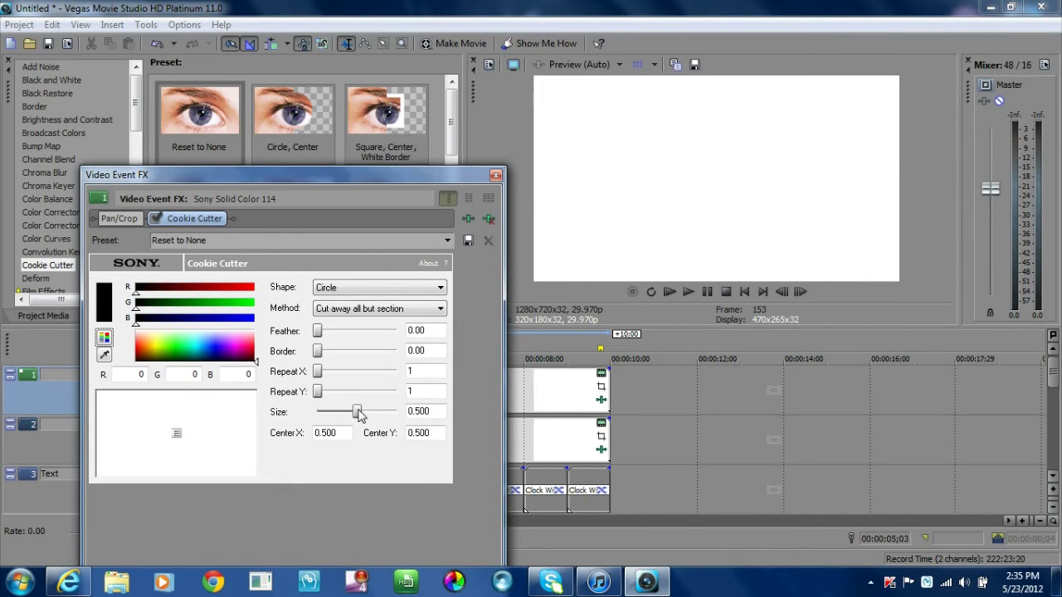
{"action": "left_click_drag", "start_coordinate": [358, 411], "coordinate": [335, 413]}
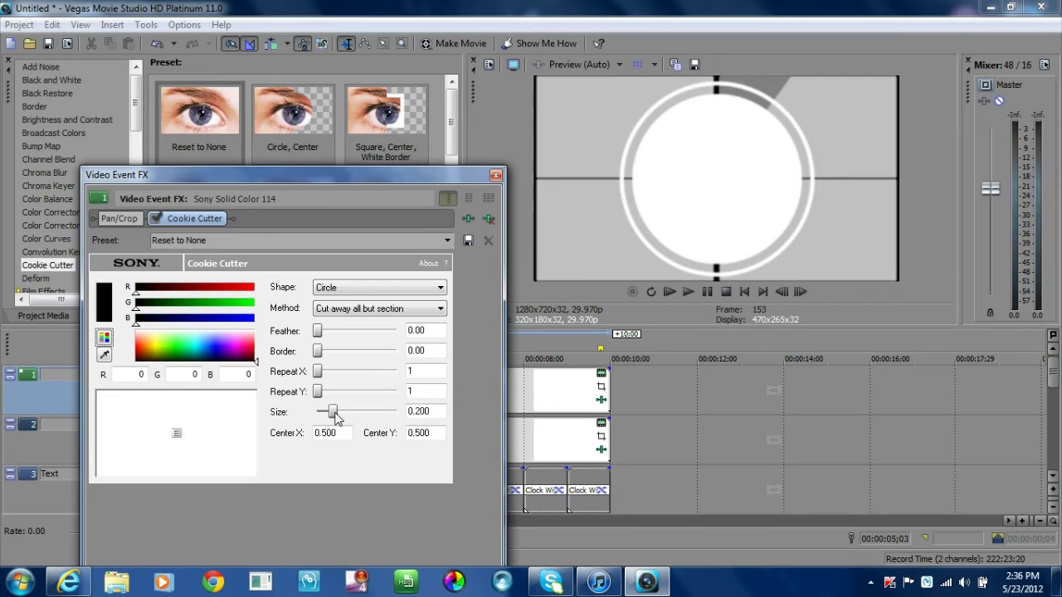
{"action": "left_click", "coordinate": [496, 176]}
- Add a second Cookie Cutter at 0.19 set to 'Cut away section', then play the countdown
{"action": "left_click_drag", "start_coordinate": [221, 118], "coordinate": [247, 381]}
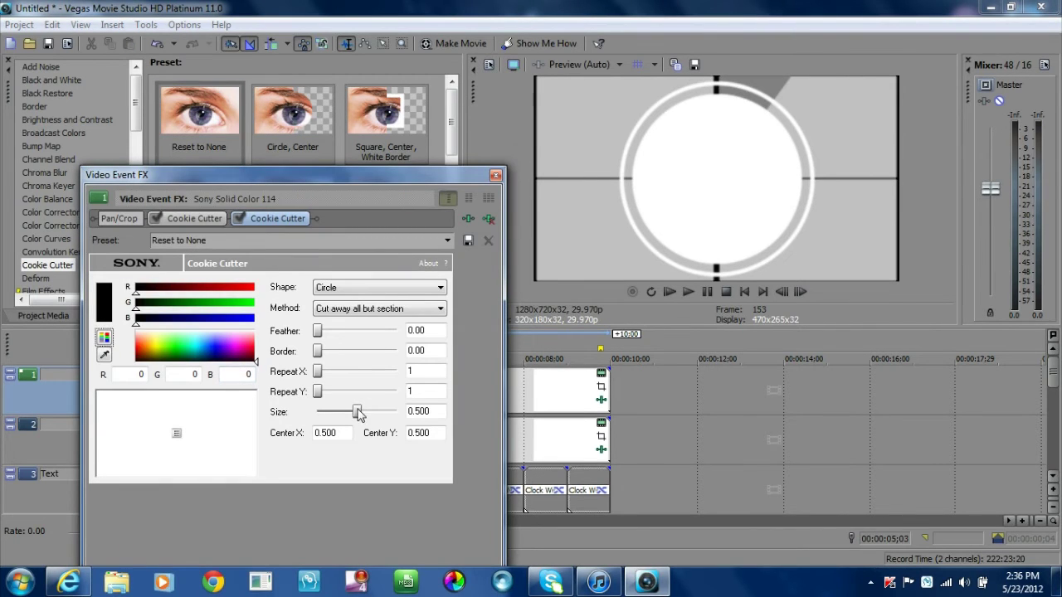
{"action": "left_click_drag", "start_coordinate": [358, 414], "coordinate": [334, 417]}
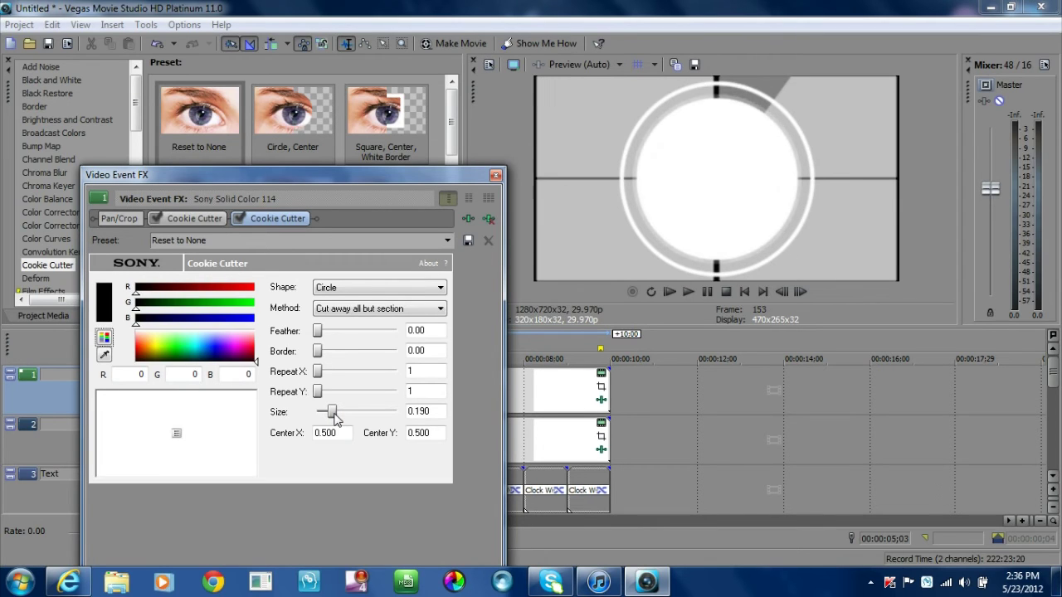
{"action": "left_click", "coordinate": [438, 310]}
{"action": "left_click", "coordinate": [386, 329]}
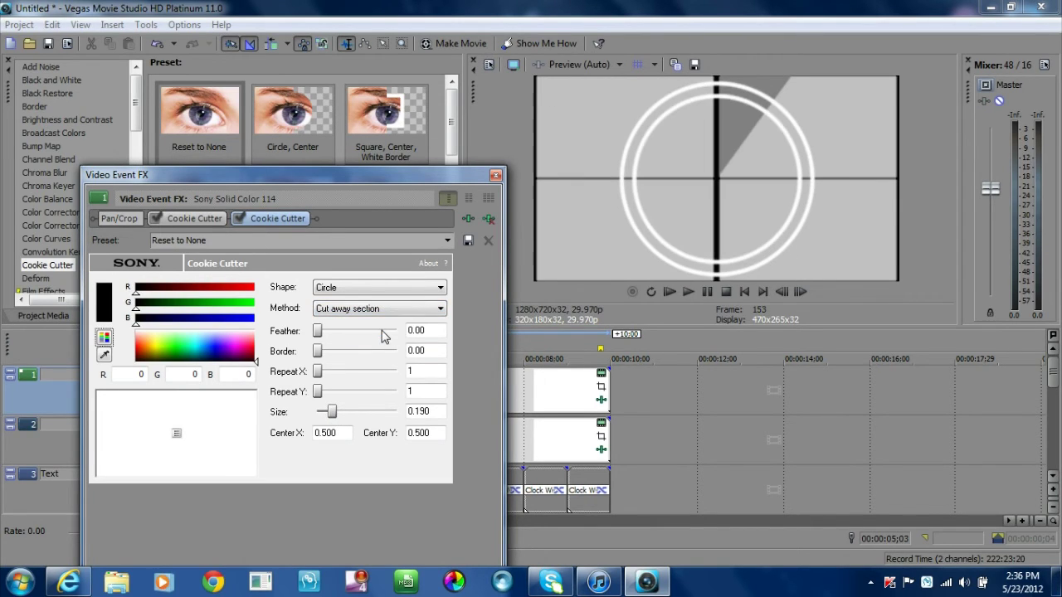
{"action": "left_click", "coordinate": [496, 177]}
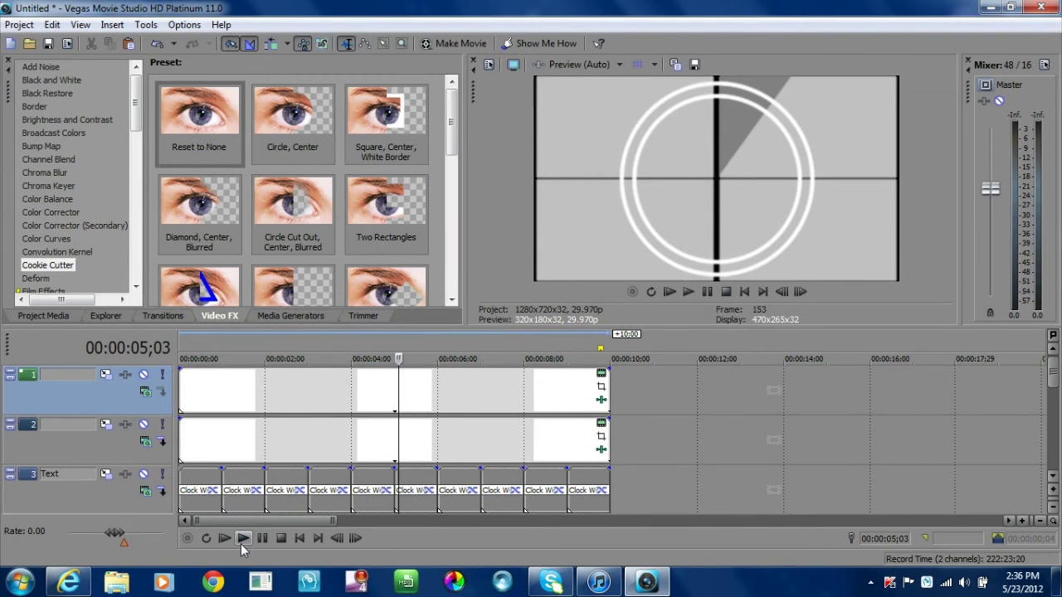
{"action": "left_click", "coordinate": [222, 539]}
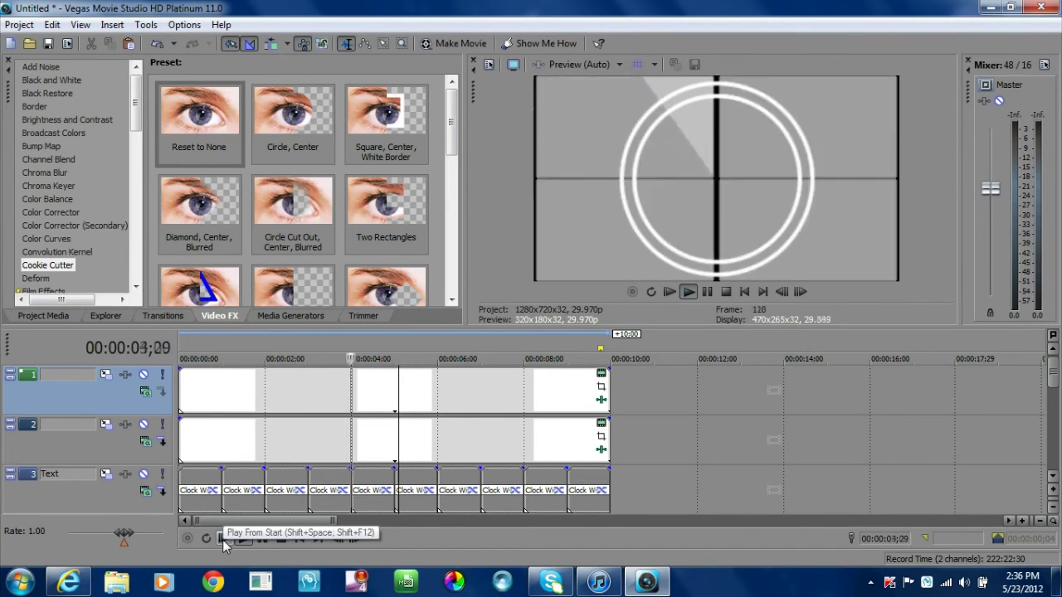
{"action": "left_click", "coordinate": [262, 538]}
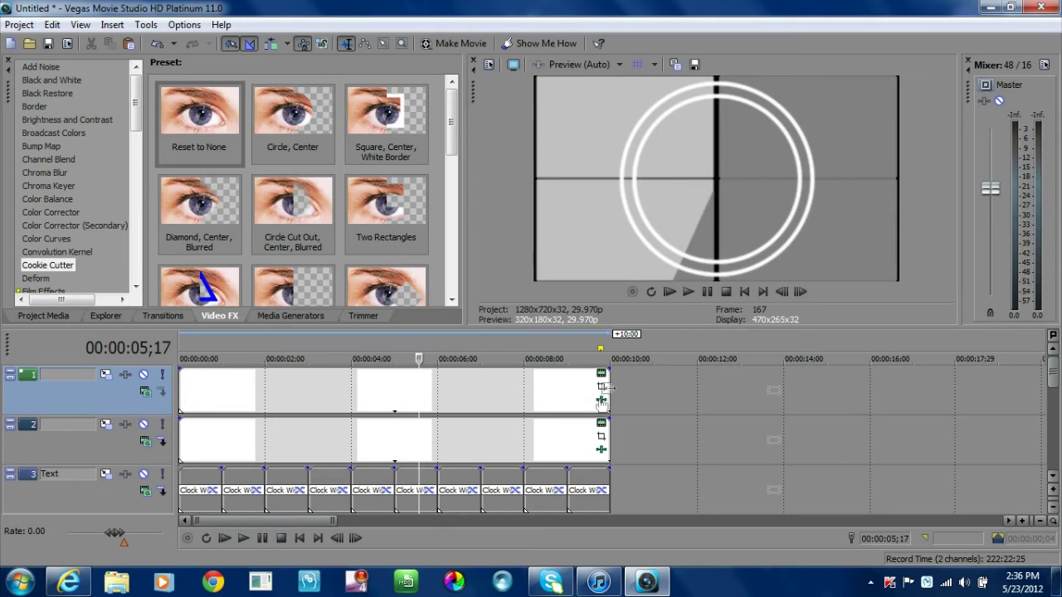
- Insert a new top video track and place a (Legacy) Text Default Text event on it
{"action": "right_click", "coordinate": [637, 391]}
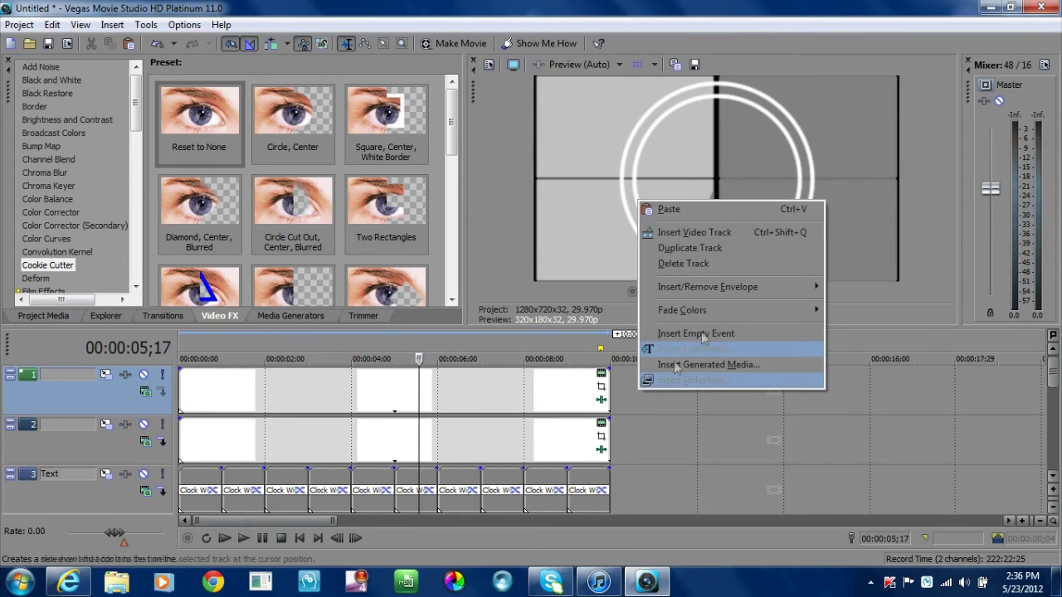
{"action": "left_click", "coordinate": [723, 235]}
{"action": "left_click", "coordinate": [281, 316]}
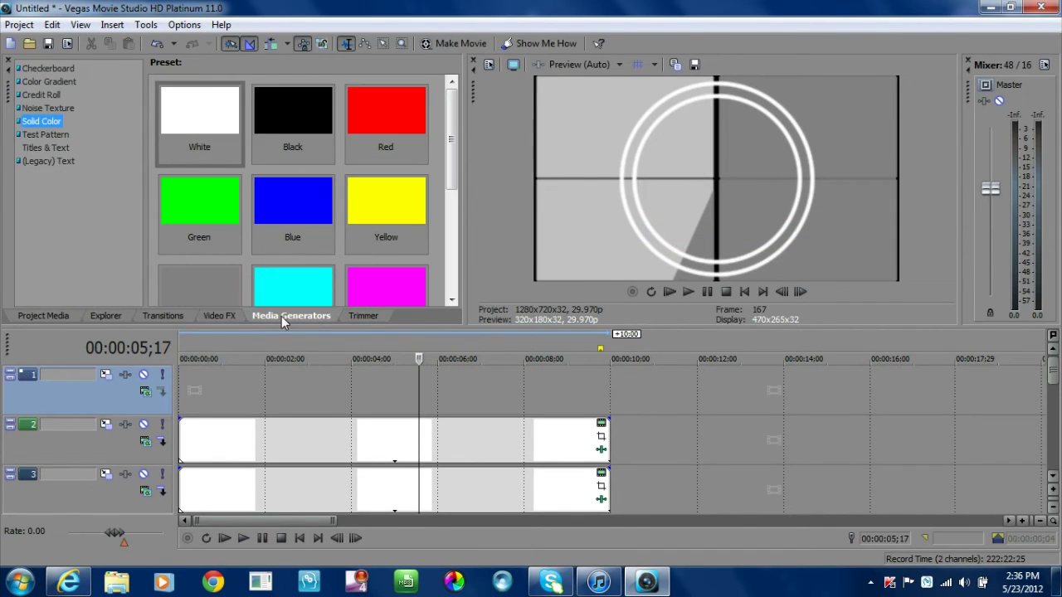
{"action": "left_click", "coordinate": [59, 161]}
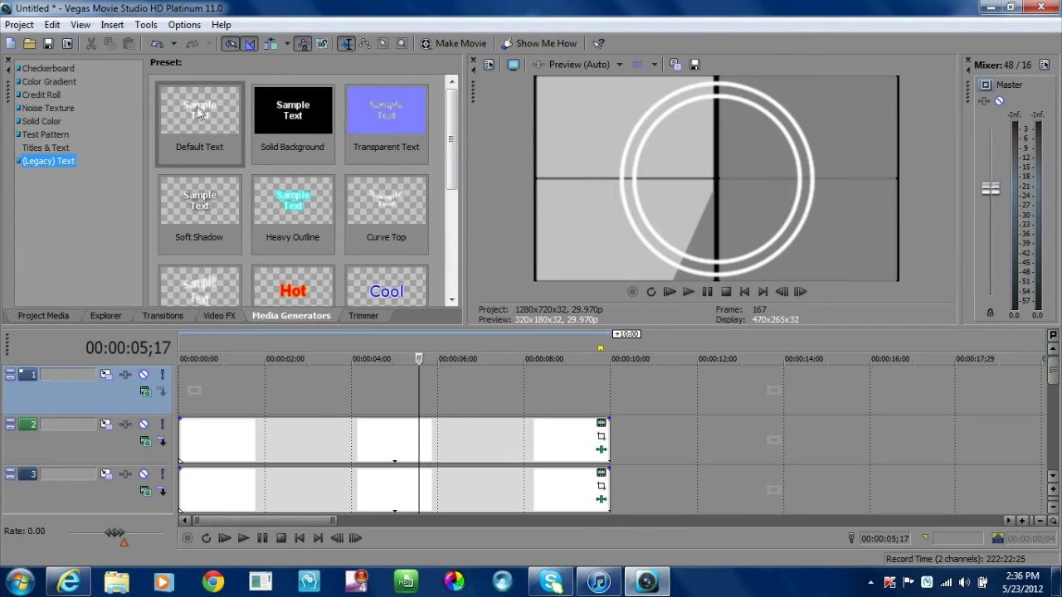
{"action": "left_click_drag", "start_coordinate": [199, 112], "coordinate": [190, 404]}
- Replace the sample text with a white 9 at size 200, centred inside the rings
{"action": "left_click_drag", "start_coordinate": [581, 446], "coordinate": [316, 283]}
{"action": "type", "text": "9"}
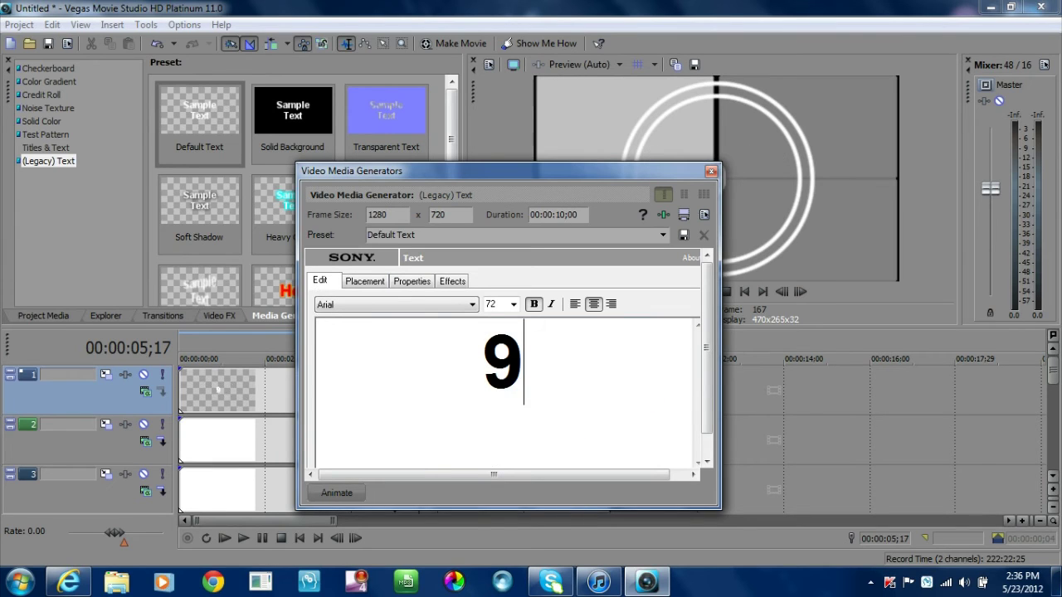
{"action": "left_click", "coordinate": [514, 304]}
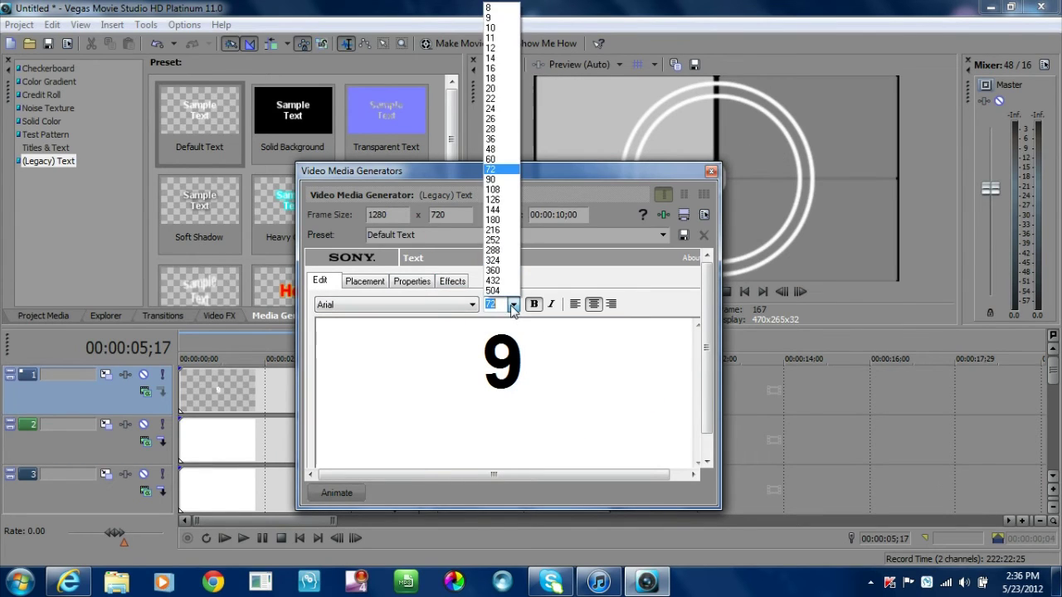
{"action": "left_click", "coordinate": [503, 306]}
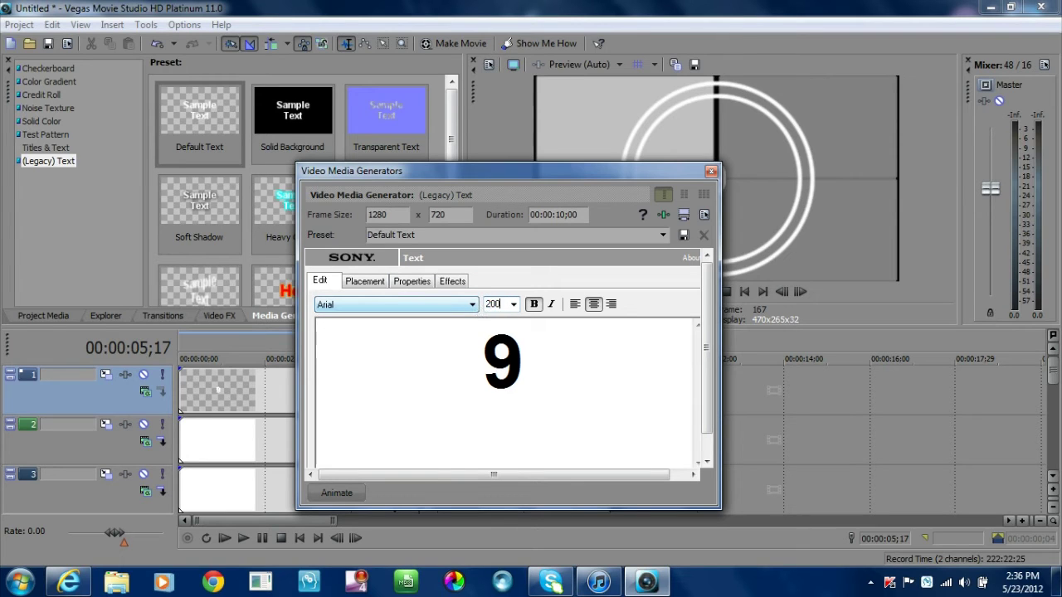
{"action": "left_click", "coordinate": [453, 282]}
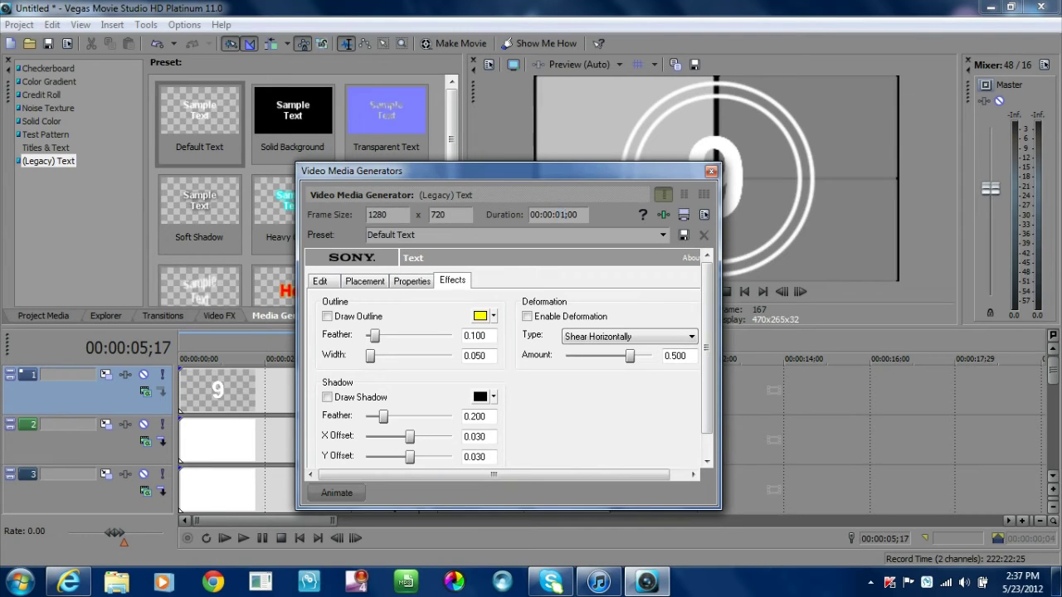
{"action": "left_click", "coordinate": [711, 172]}
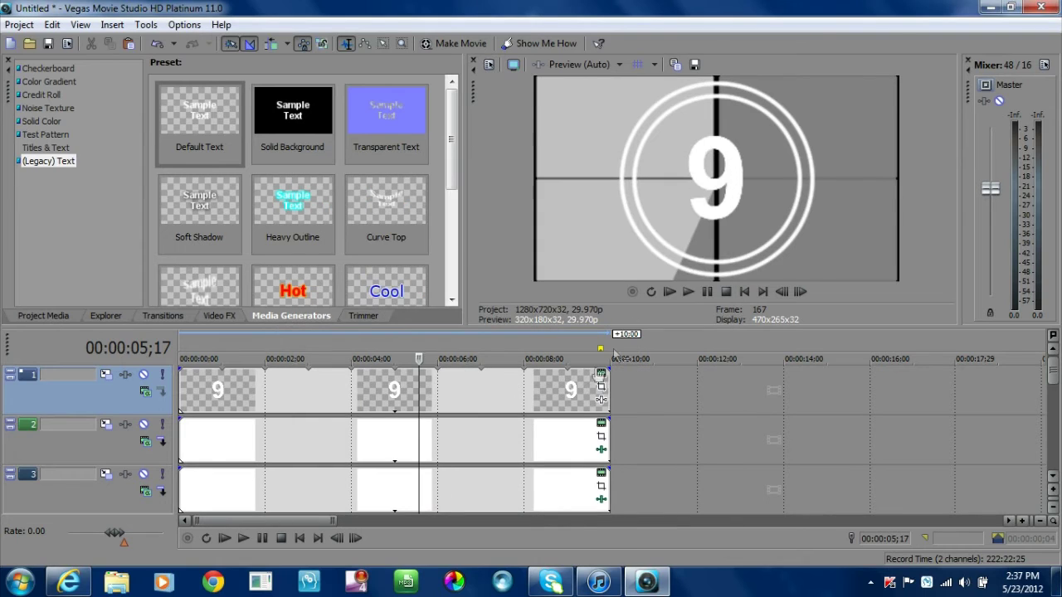
- Trim the 9 text event to the first second and copy it
{"action": "left_click_drag", "start_coordinate": [607, 385], "coordinate": [220, 384]}
{"action": "right_click", "coordinate": [191, 394]}
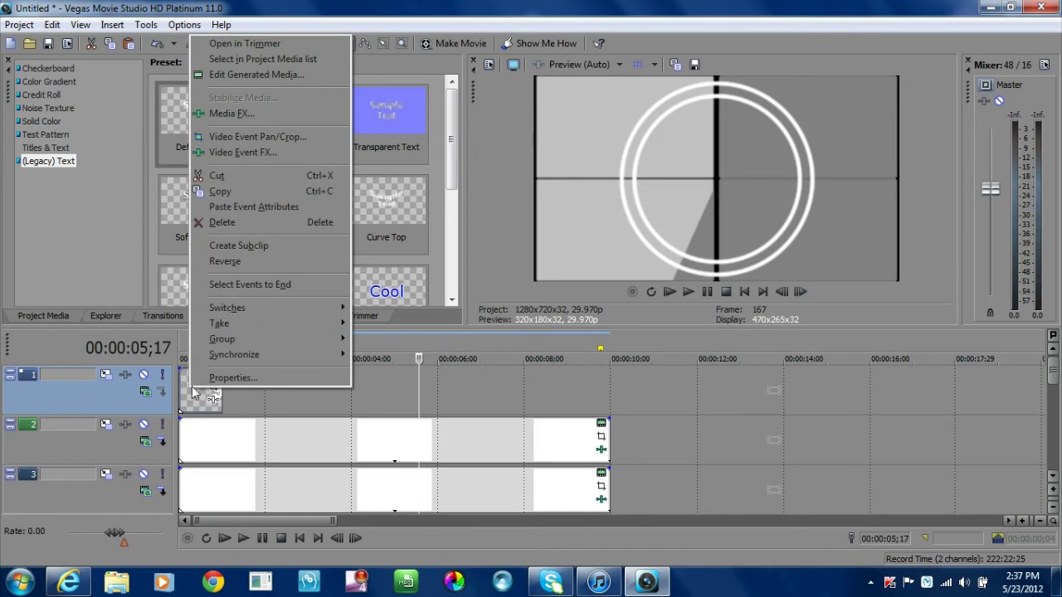
{"action": "left_click", "coordinate": [253, 191]}
{"action": "right_click", "coordinate": [248, 404]}
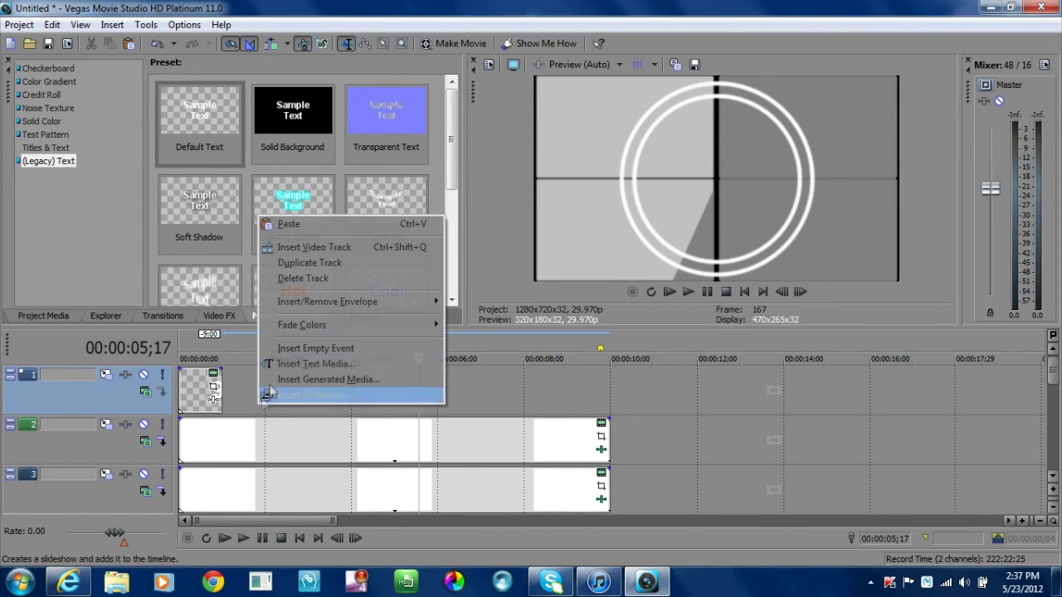
- Paste a second 9 clip right after the first, then paste-repeat eight more copies end to end
{"action": "left_click", "coordinate": [308, 226]}
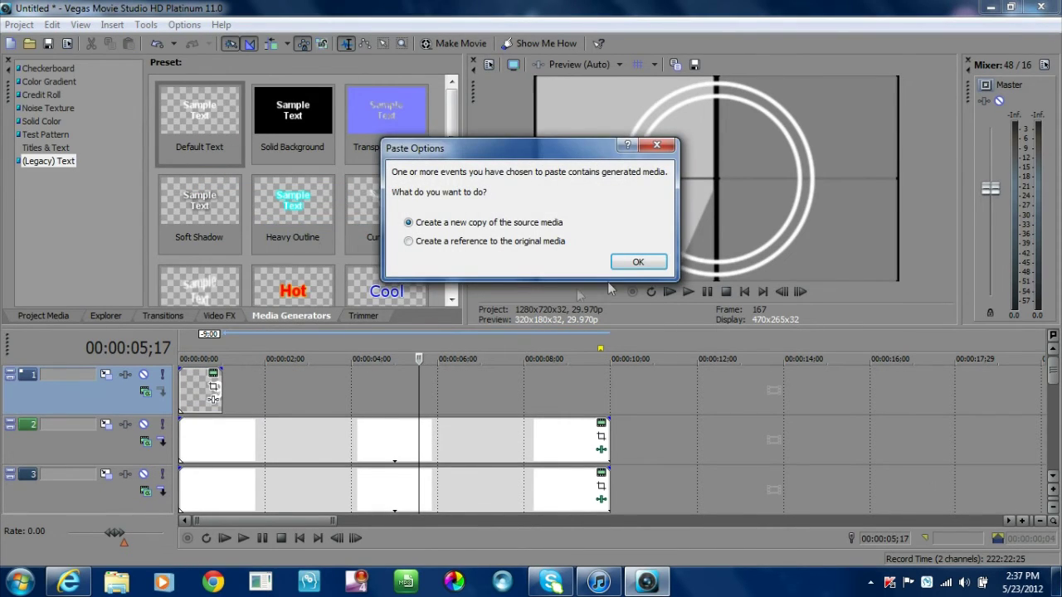
{"action": "left_click", "coordinate": [634, 259]}
{"action": "left_click_drag", "start_coordinate": [427, 391], "coordinate": [240, 400]}
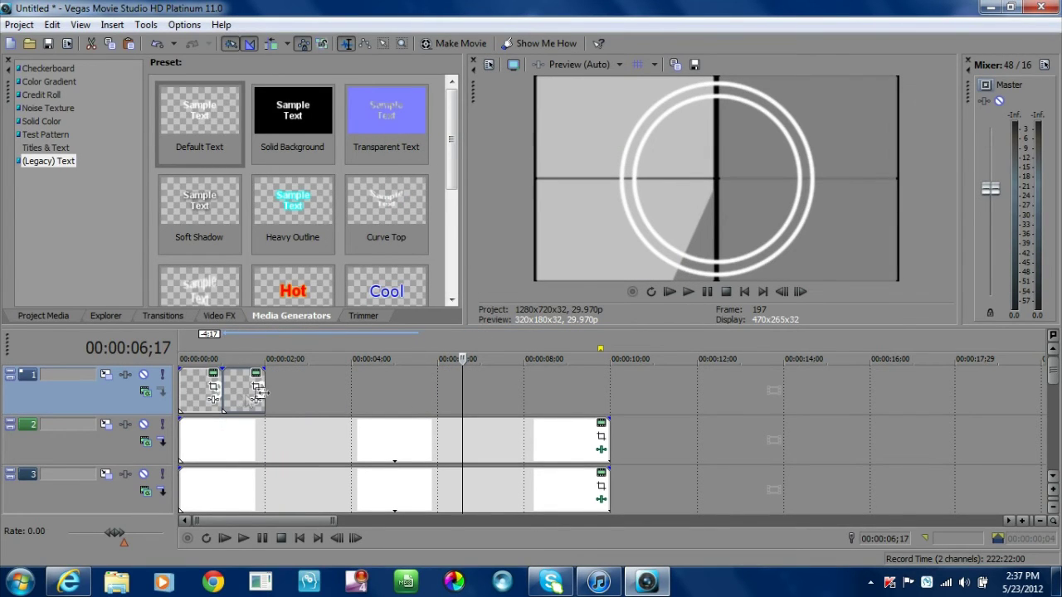
{"action": "left_click", "coordinate": [265, 380]}
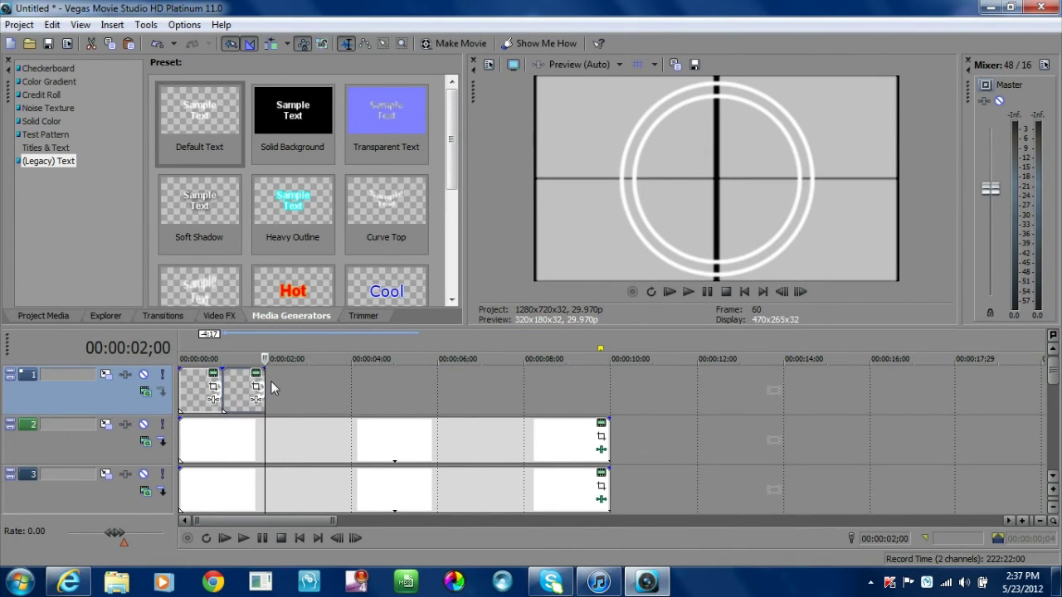
{"action": "key", "text": "ctrl+v"}
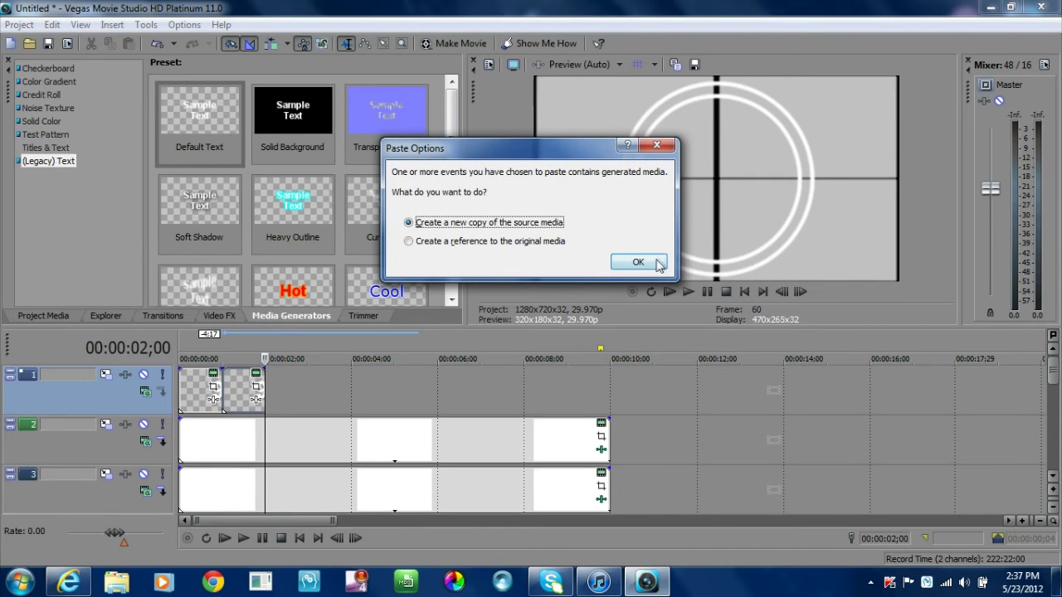
{"action": "left_click", "coordinate": [638, 262]}
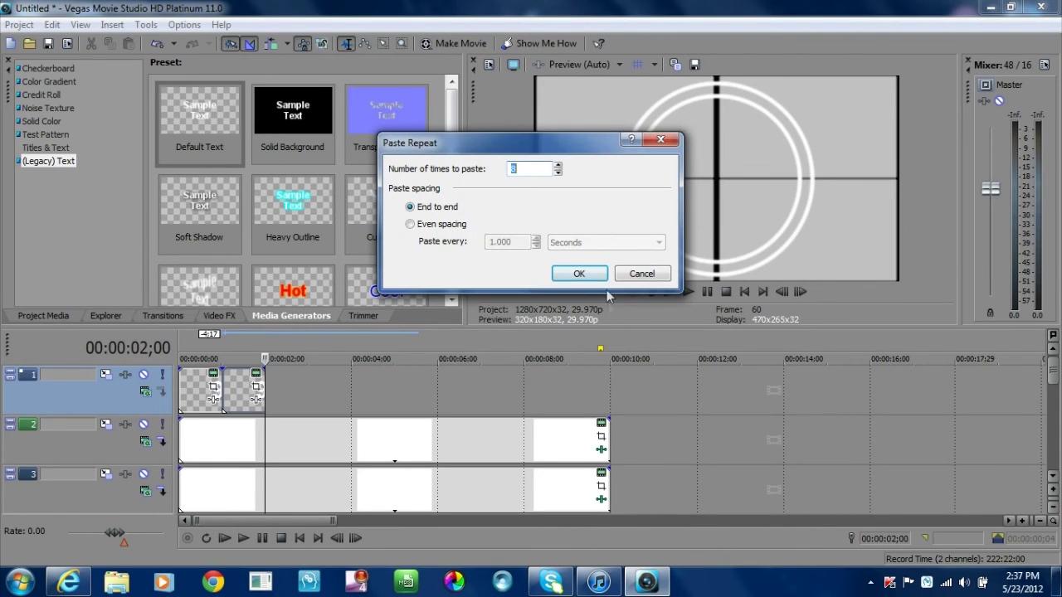
{"action": "left_click", "coordinate": [578, 274]}
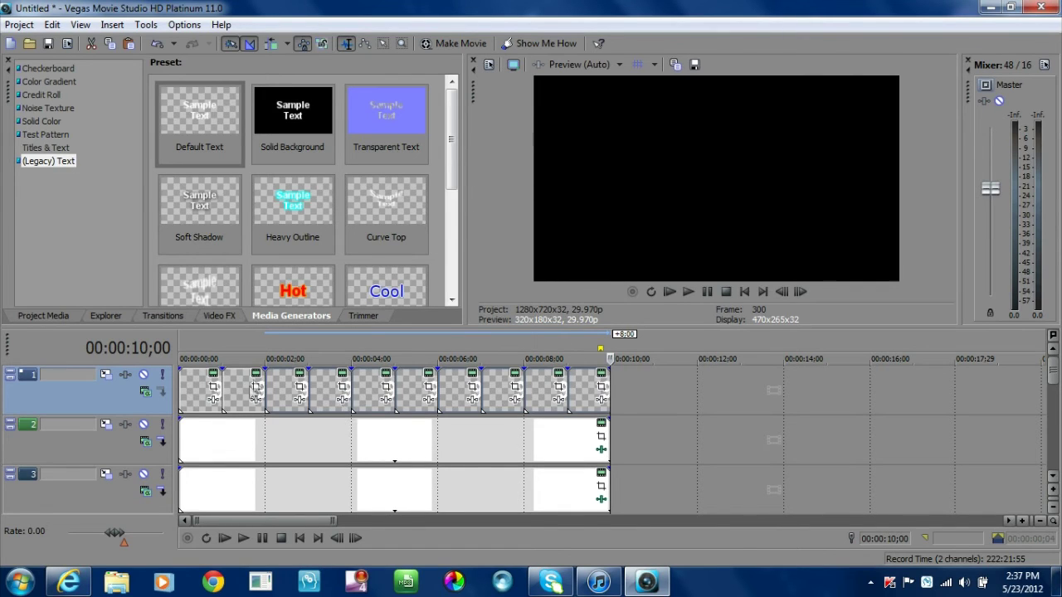
- Change the second text clip's 9 to 8
{"action": "left_click", "coordinate": [256, 375]}
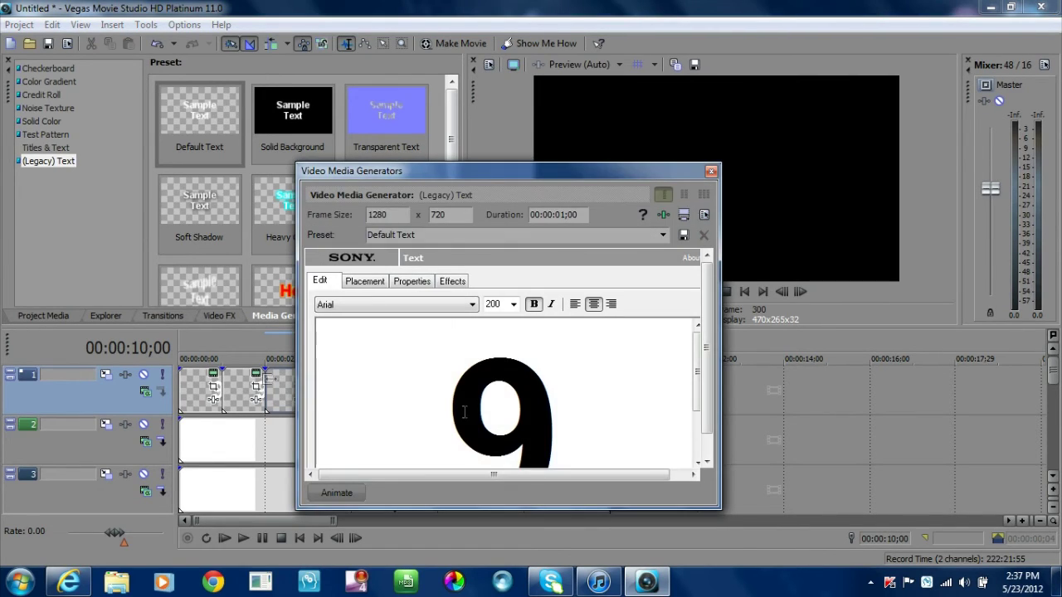
{"action": "double_click", "coordinate": [482, 388]}
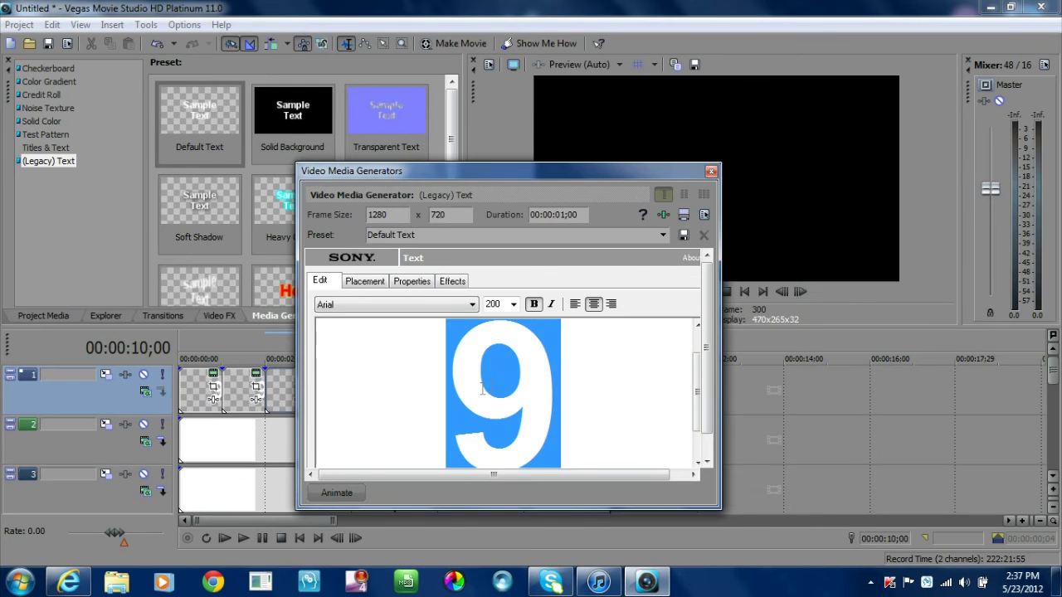
{"action": "type", "text": "8"}
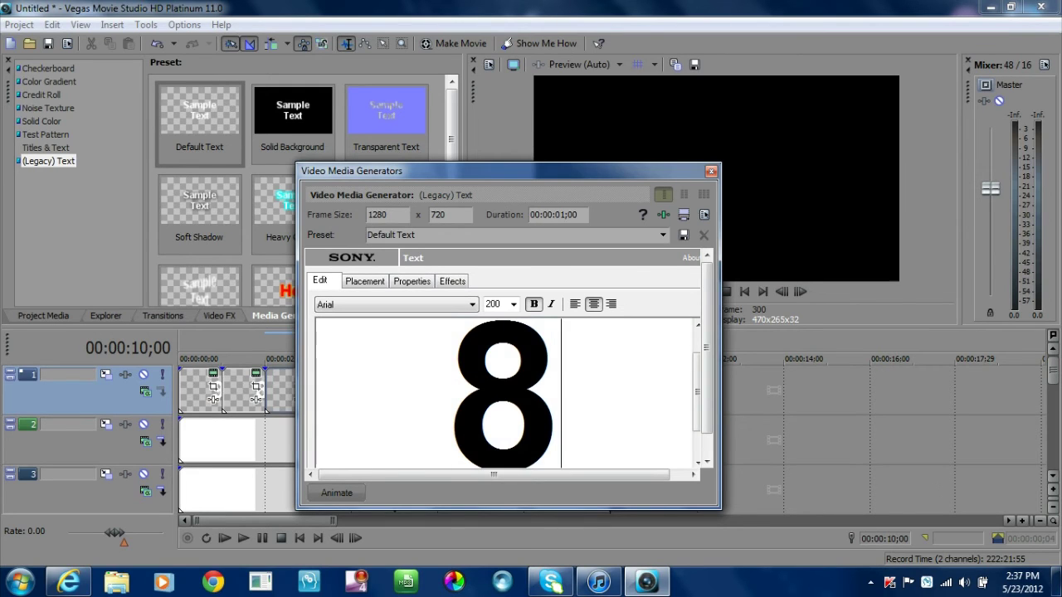
{"action": "left_click", "coordinate": [711, 171]}
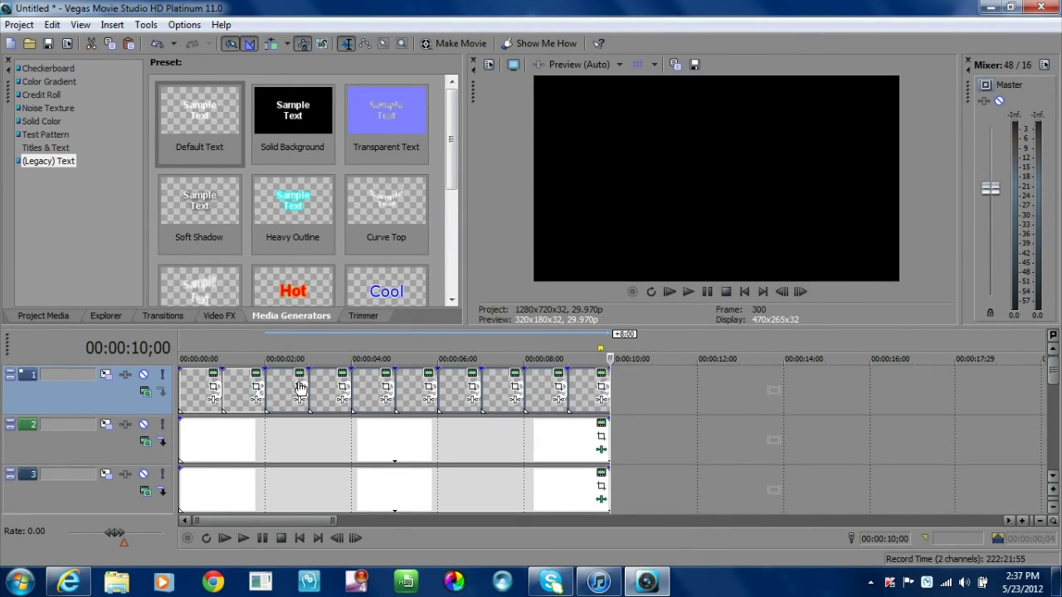
{"action": "left_click", "coordinate": [300, 387]}
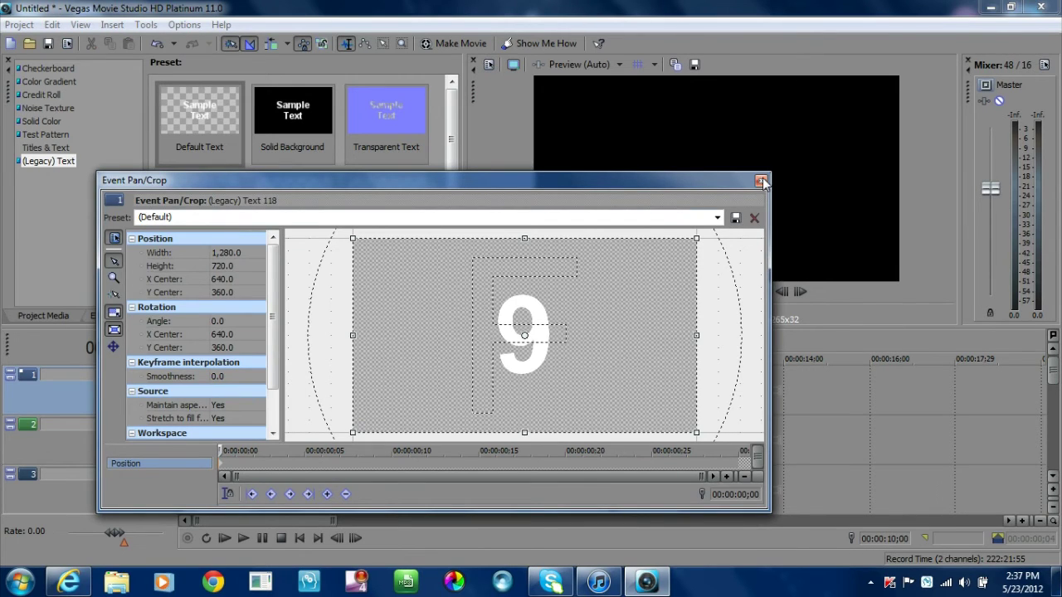
{"action": "left_click", "coordinate": [762, 181]}
- Change the third and fourth clips' text to 7 and 6
{"action": "left_click", "coordinate": [298, 375]}
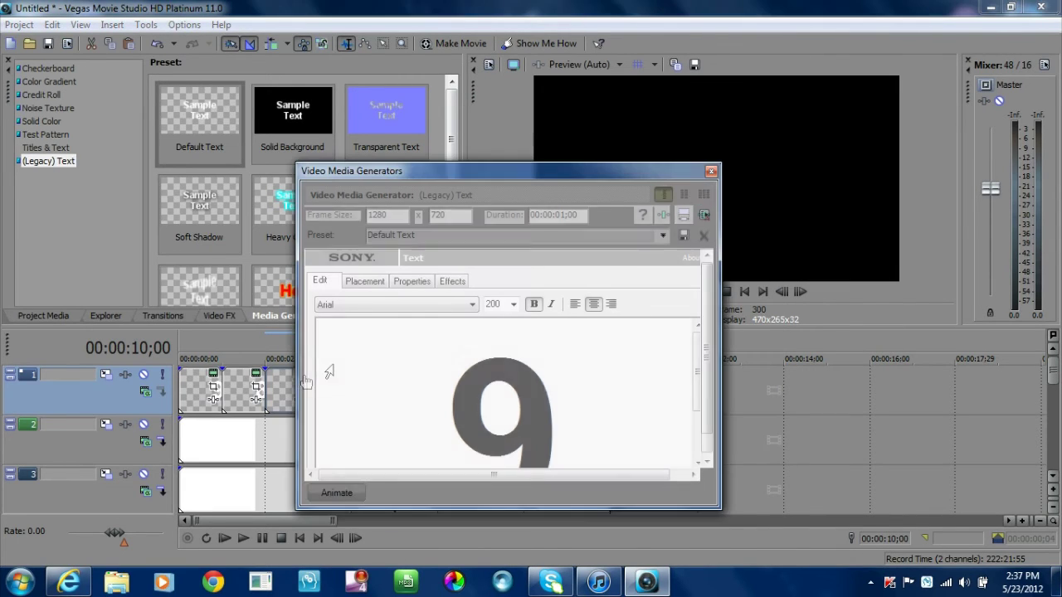
{"action": "double_click", "coordinate": [467, 392]}
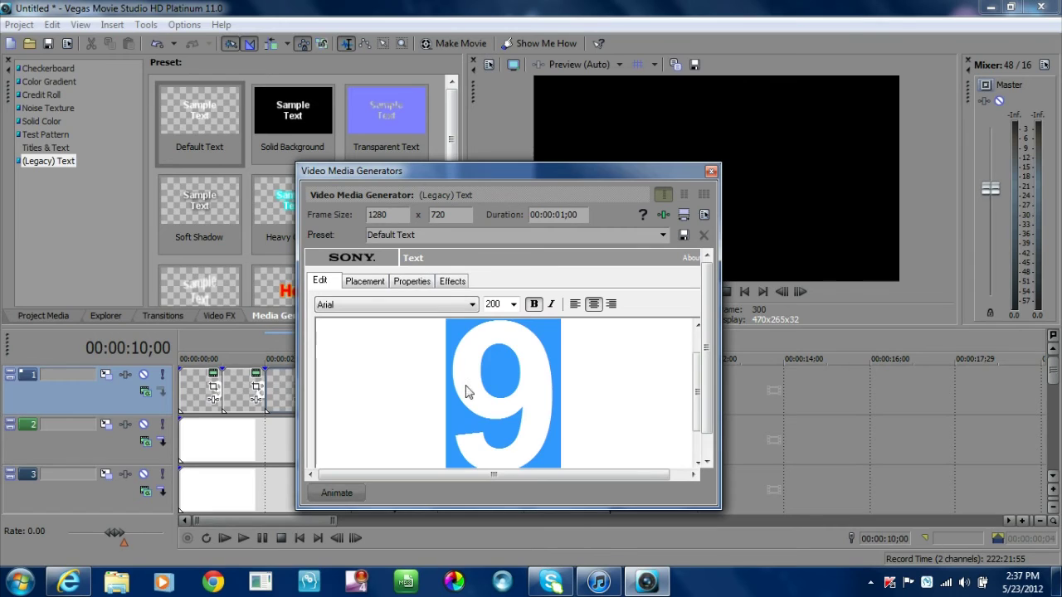
{"action": "type", "text": "7"}
{"action": "left_click", "coordinate": [711, 171]}
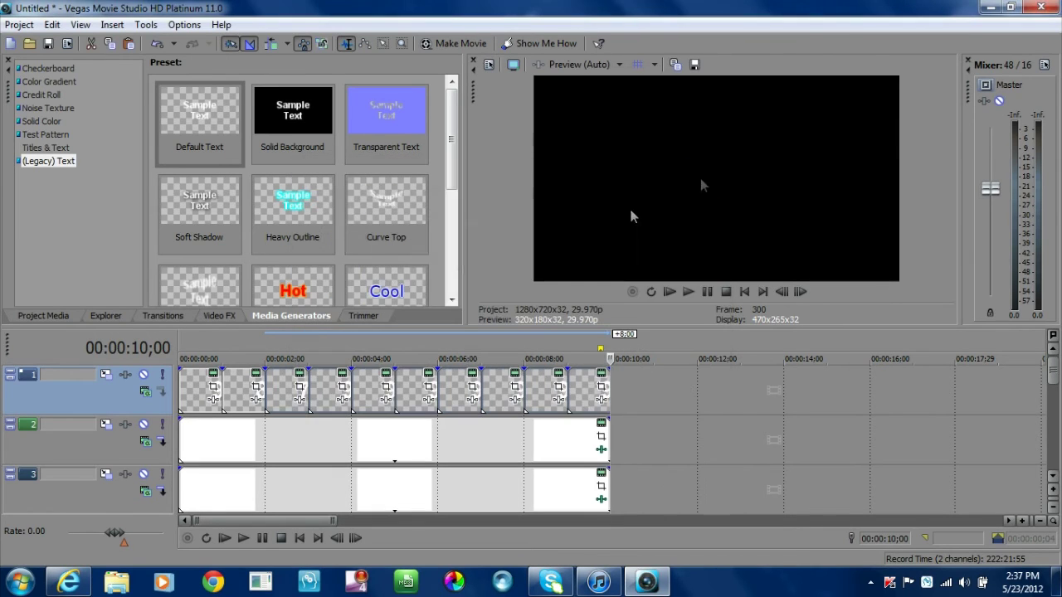
{"action": "left_click", "coordinate": [341, 386]}
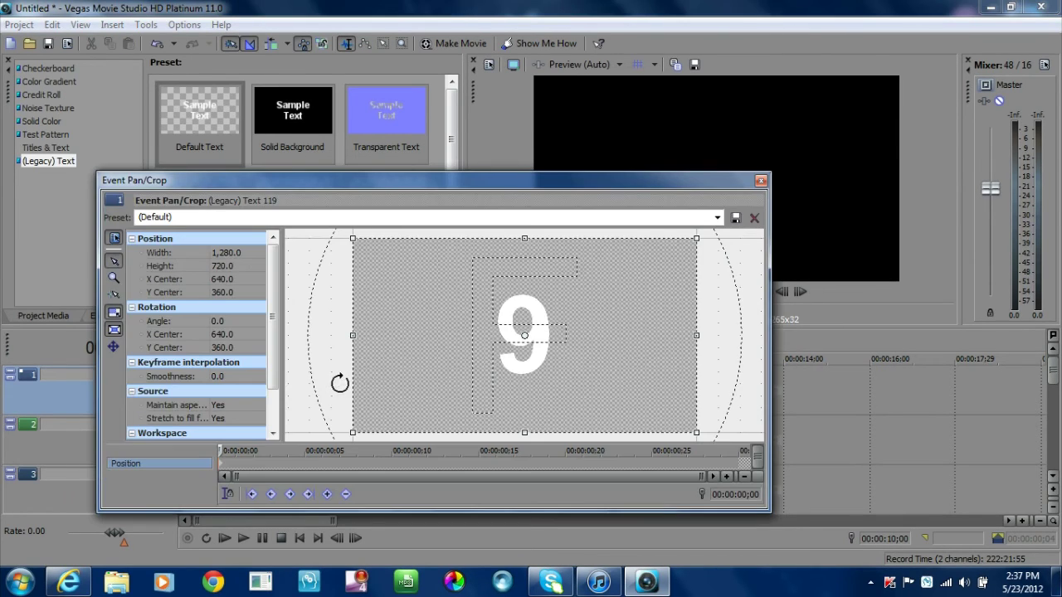
{"action": "left_click", "coordinate": [760, 181]}
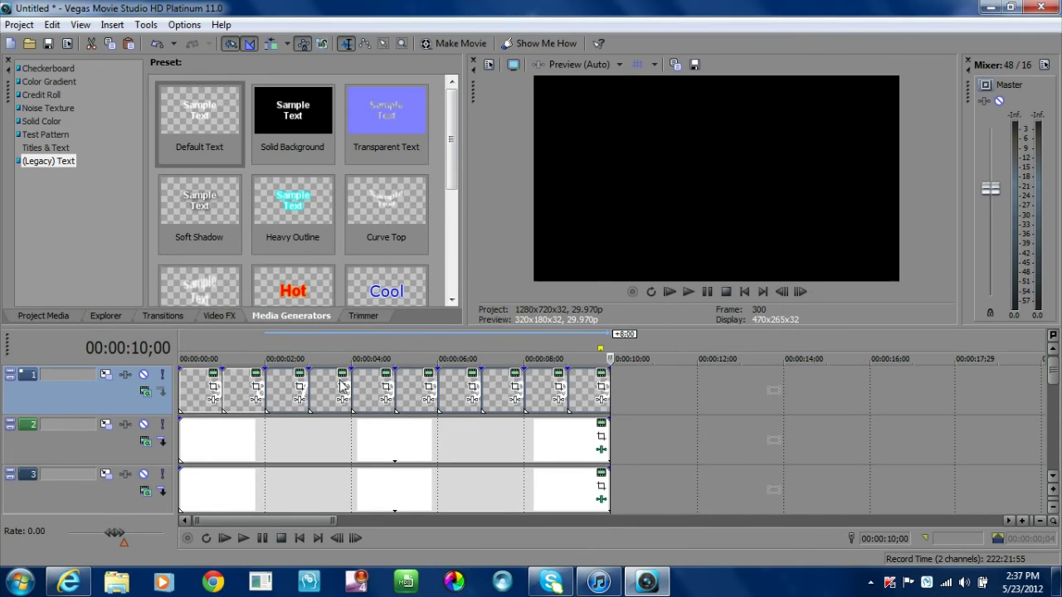
{"action": "left_click", "coordinate": [344, 378]}
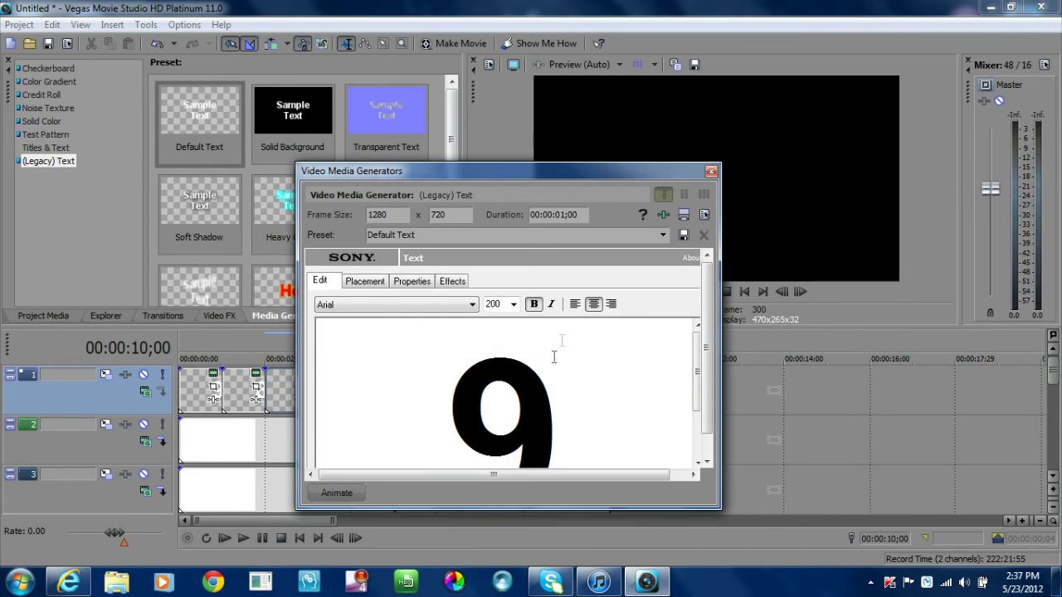
{"action": "double_click", "coordinate": [476, 371]}
{"action": "type", "text": "6"}
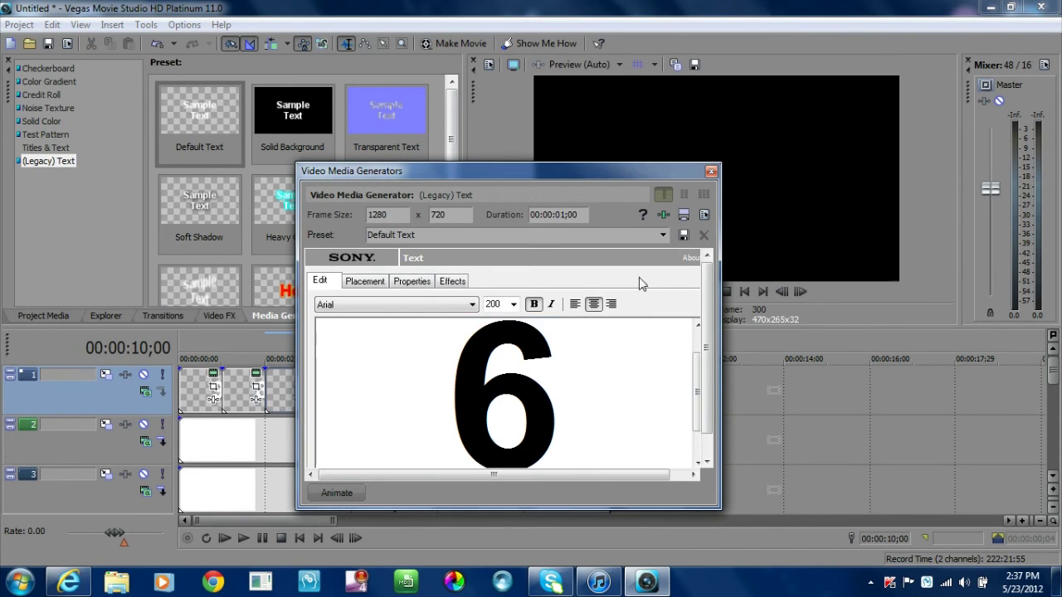
{"action": "left_click", "coordinate": [711, 173]}
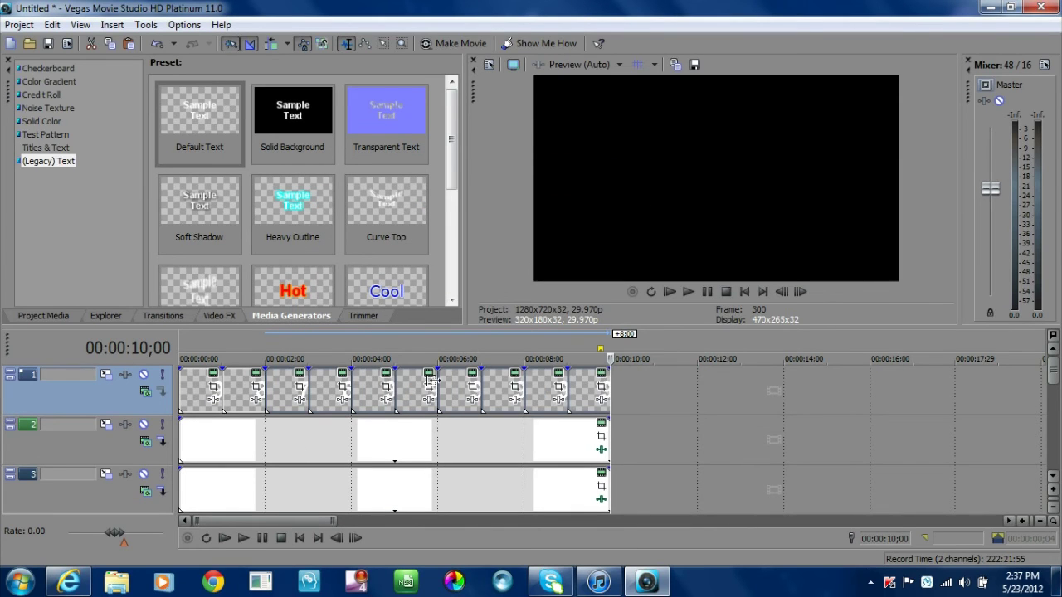
- Change the fifth, sixth and seventh clips' text to 5, 4 and 3
{"action": "left_click", "coordinate": [387, 376]}
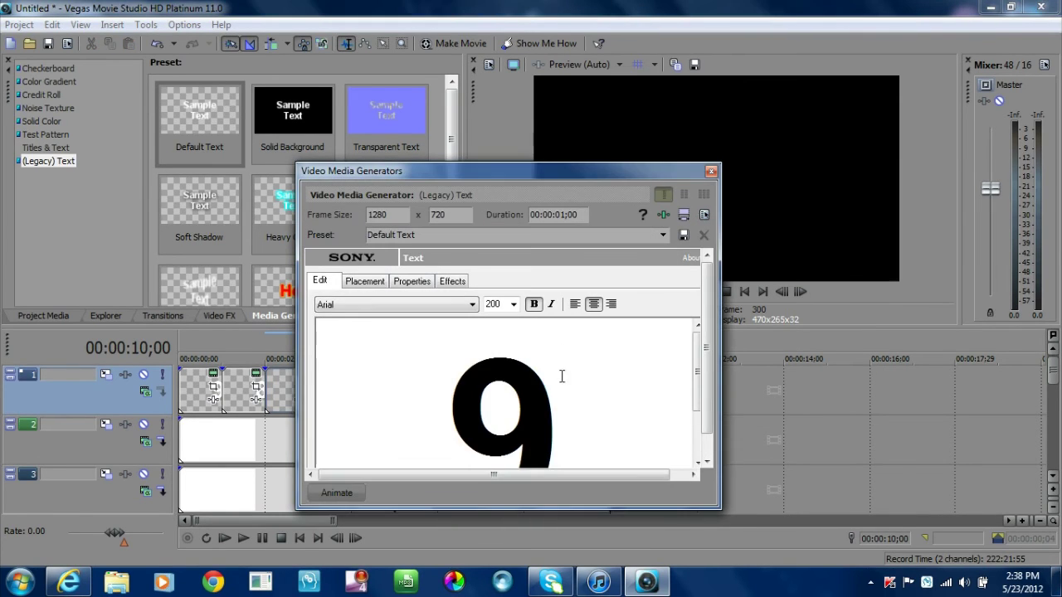
{"action": "double_click", "coordinate": [476, 375]}
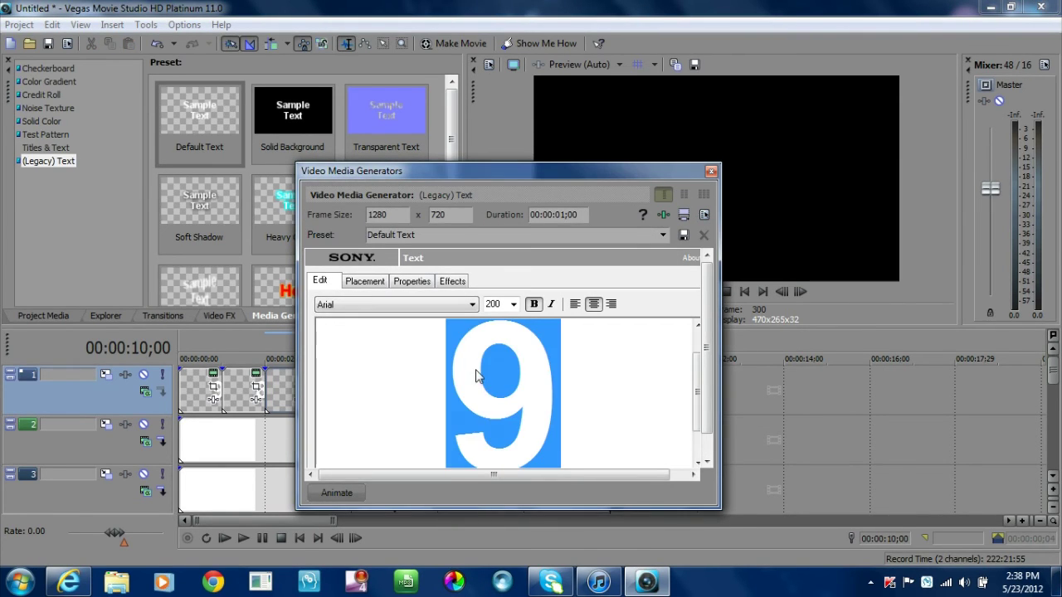
{"action": "left_click", "coordinate": [711, 171]}
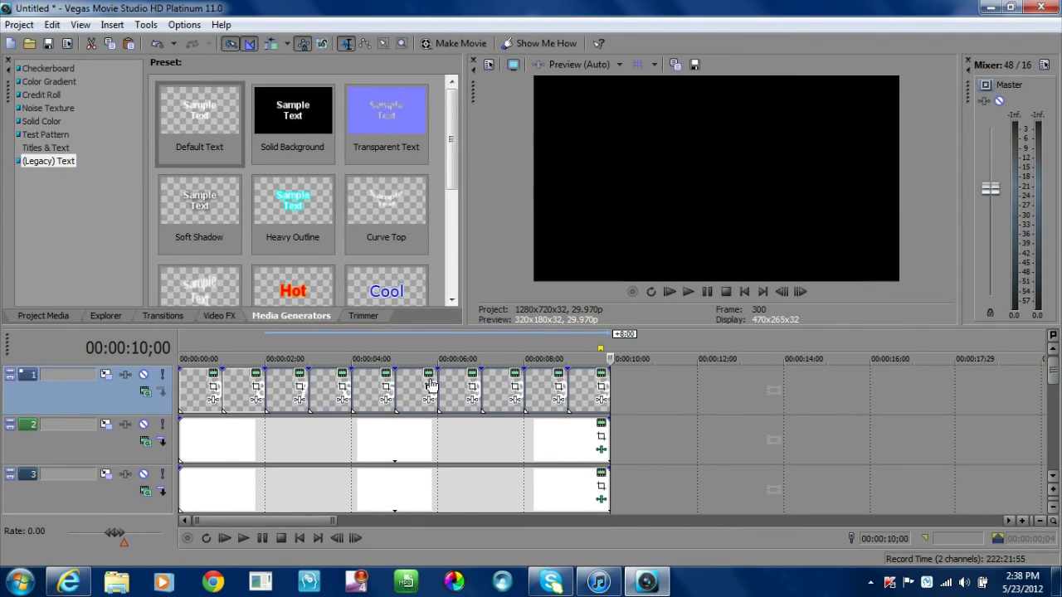
{"action": "left_click", "coordinate": [429, 377]}
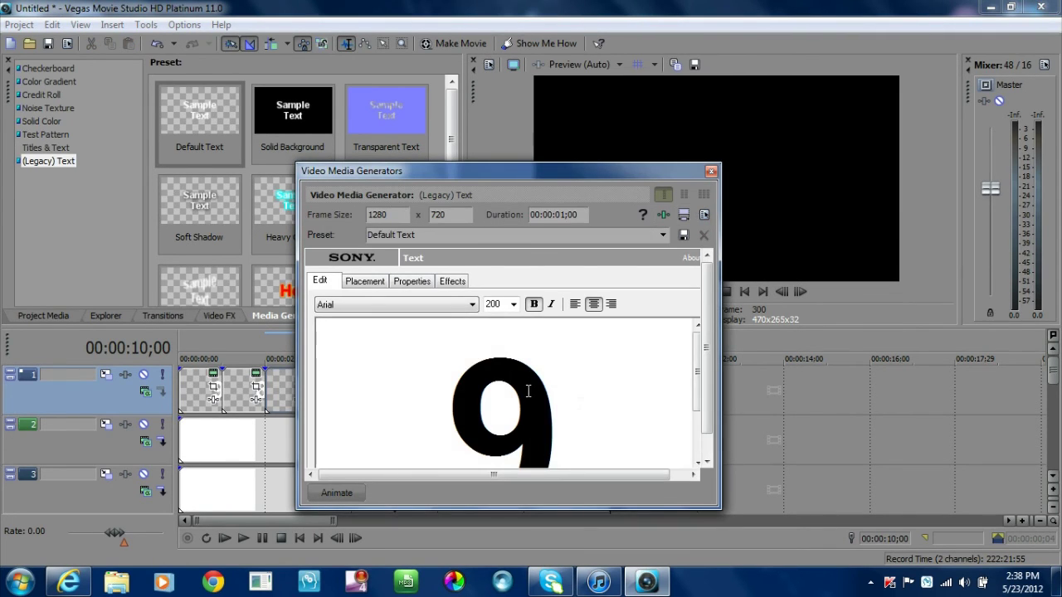
{"action": "left_click_drag", "start_coordinate": [528, 391], "coordinate": [449, 381]}
{"action": "type", "text": "4"}
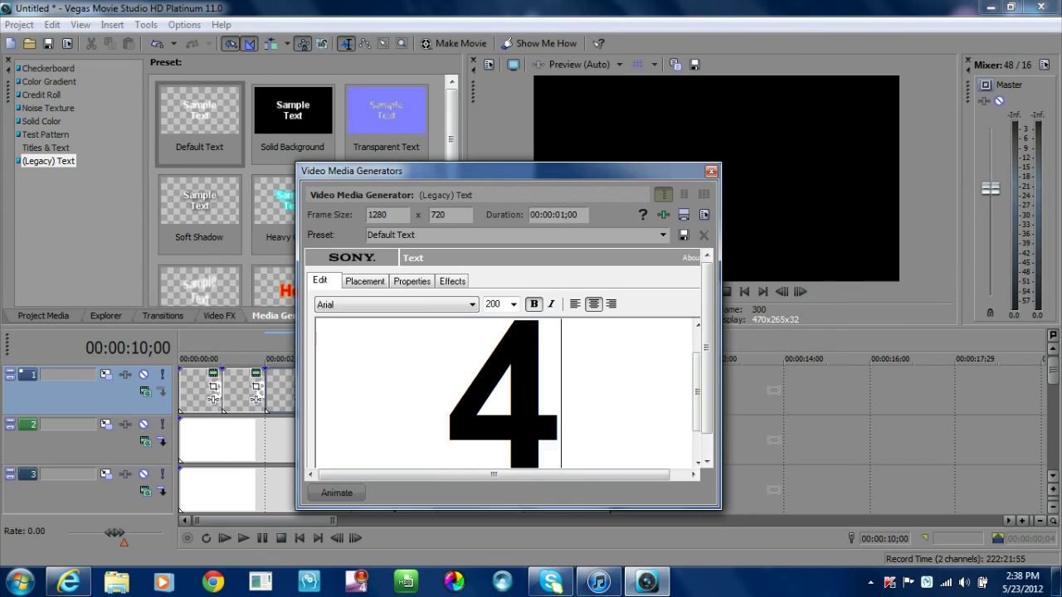
{"action": "left_click", "coordinate": [711, 171]}
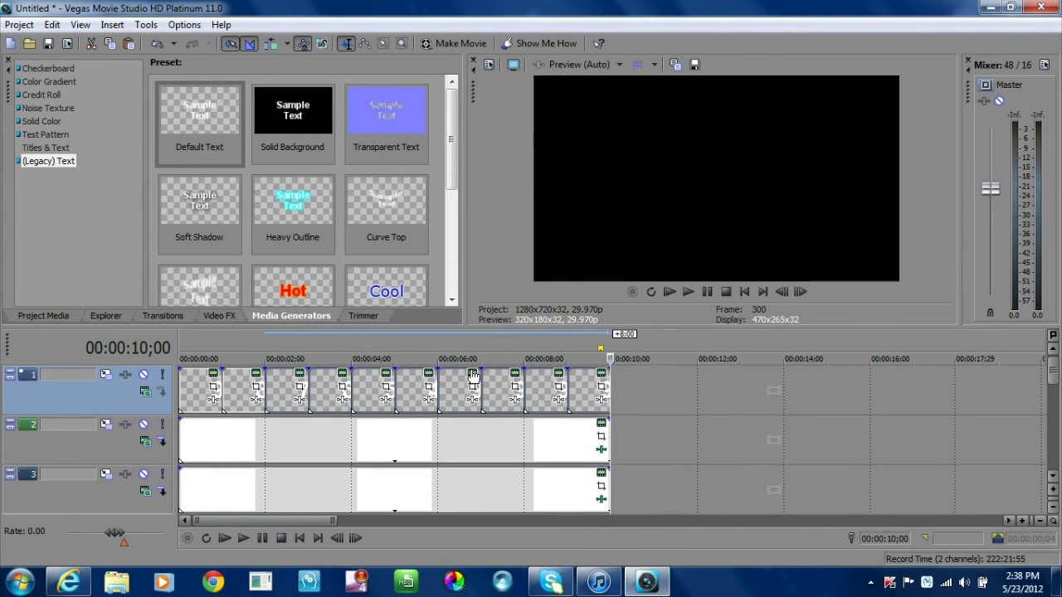
{"action": "left_click", "coordinate": [472, 375]}
{"action": "left_click_drag", "start_coordinate": [559, 398], "coordinate": [485, 395]}
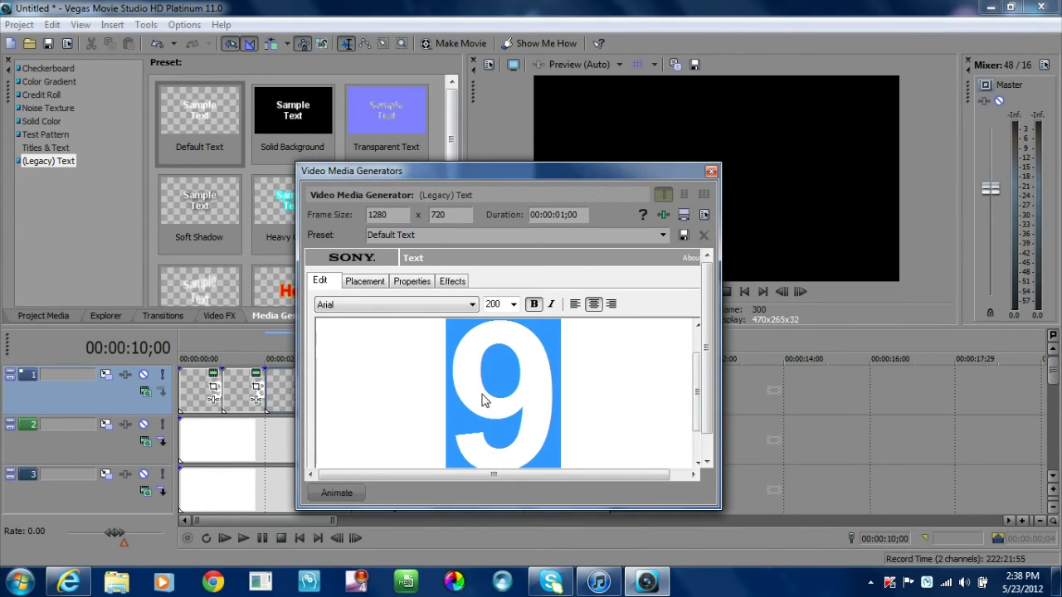
{"action": "type", "text": "3"}
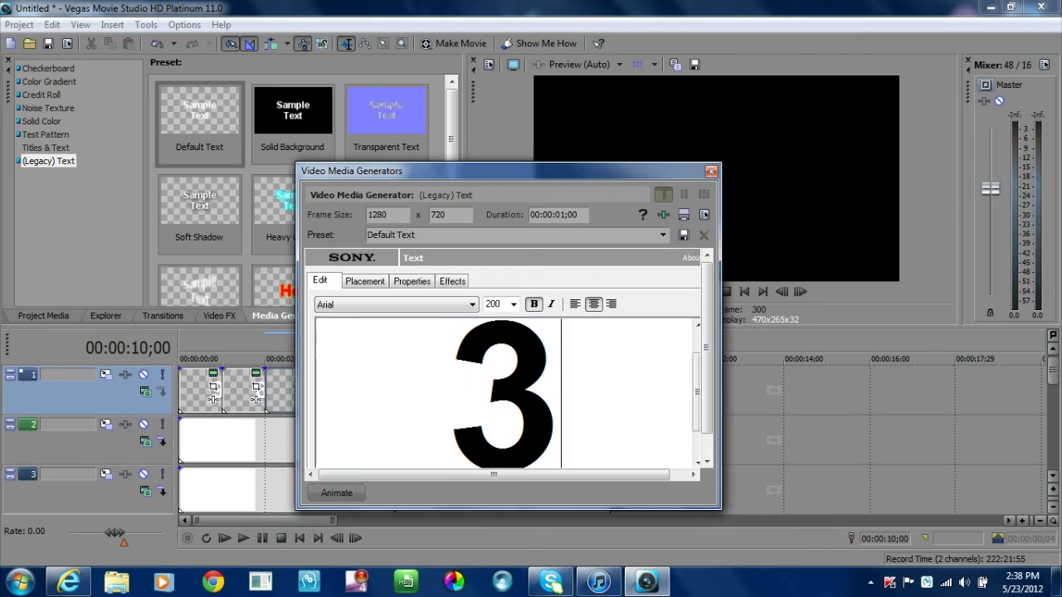
{"action": "left_click", "coordinate": [711, 171]}
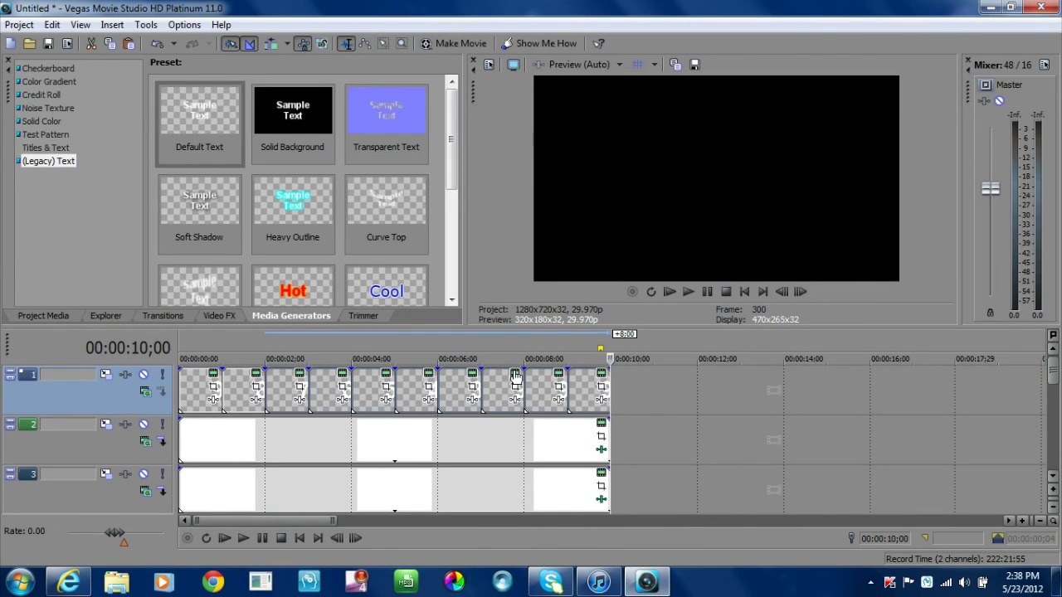
- Change the last three clips' text to 2, 1 and 0
{"action": "left_click", "coordinate": [516, 375]}
{"action": "left_click_drag", "start_coordinate": [548, 365], "coordinate": [472, 373]}
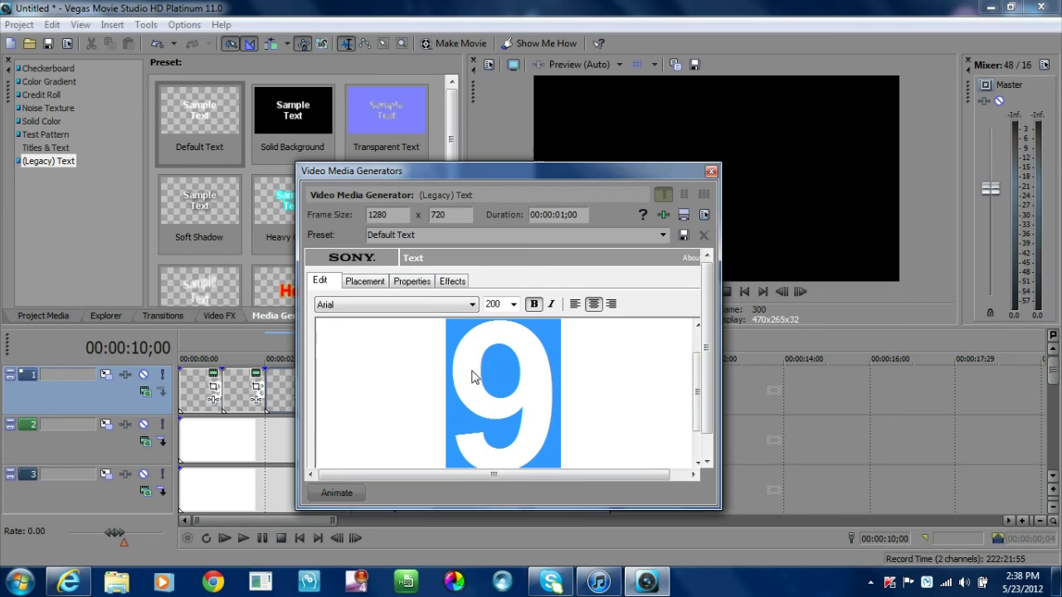
{"action": "type", "text": "2"}
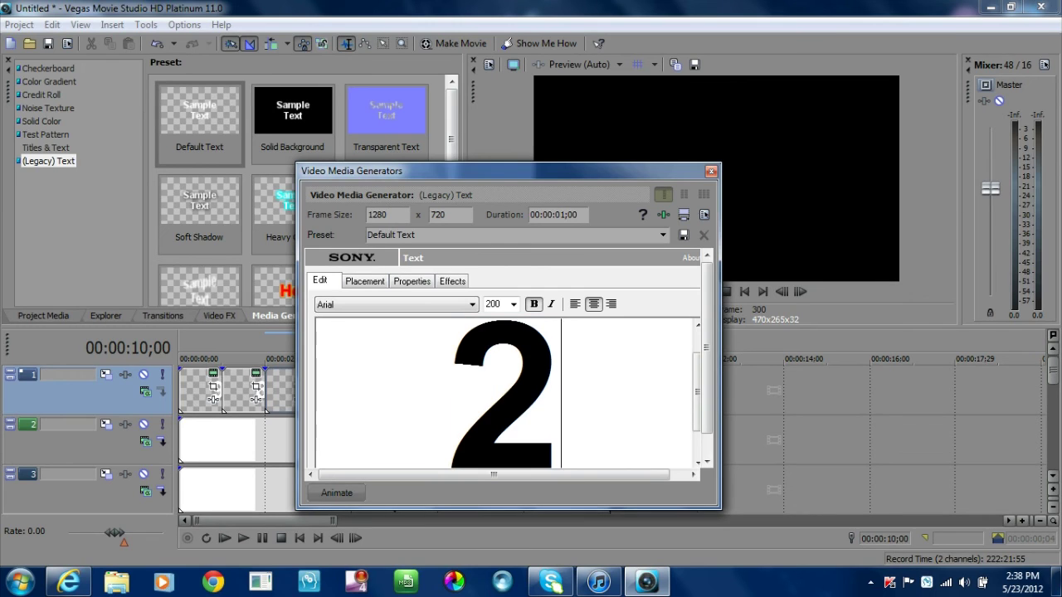
{"action": "left_click", "coordinate": [711, 171]}
{"action": "left_click", "coordinate": [557, 375]}
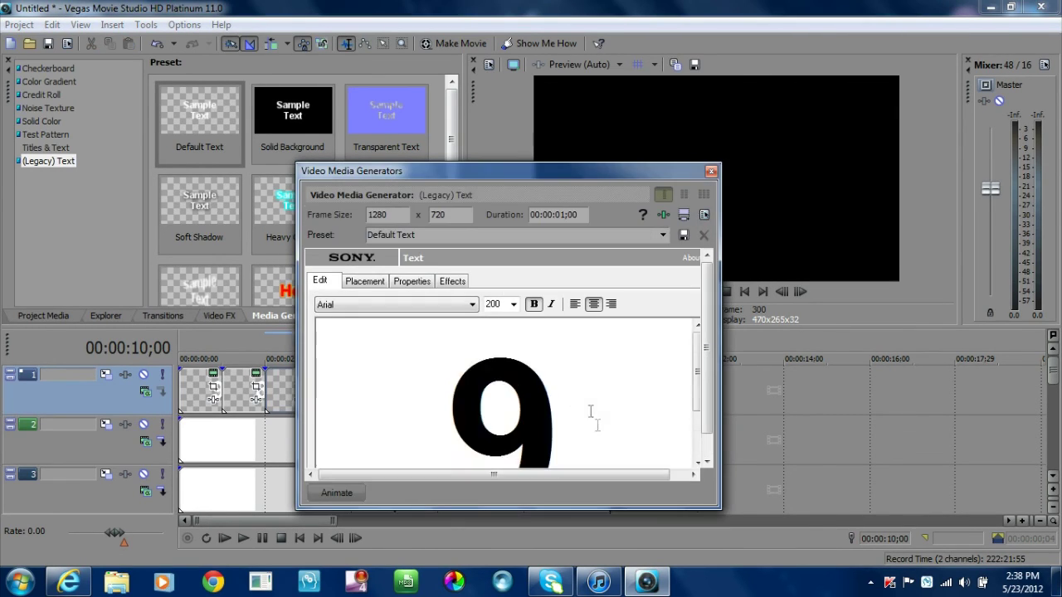
{"action": "left_click_drag", "start_coordinate": [591, 412], "coordinate": [486, 415]}
{"action": "type", "text": "1"}
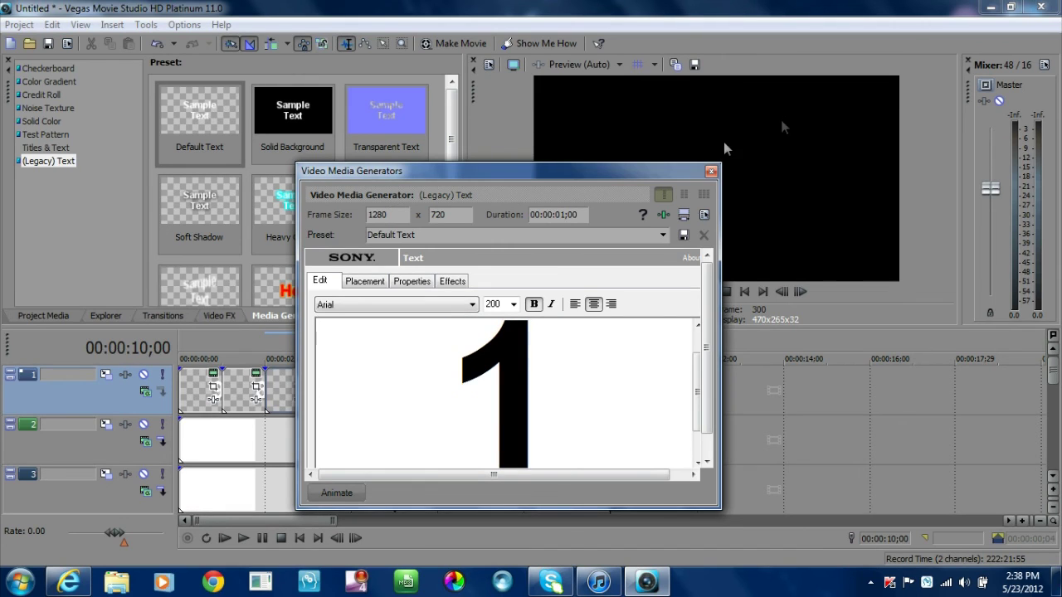
{"action": "left_click", "coordinate": [712, 172]}
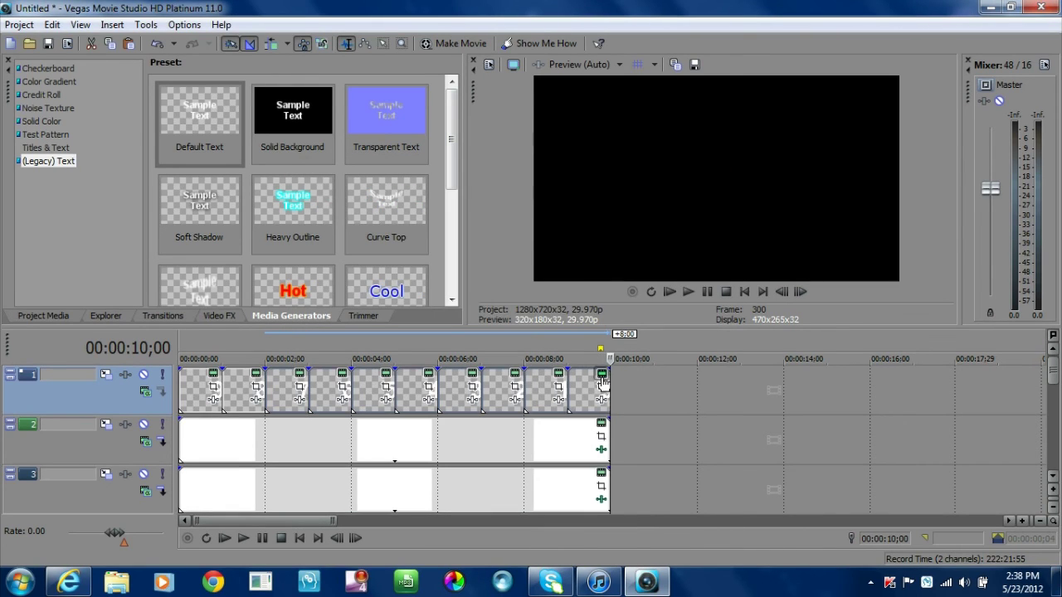
{"action": "left_click", "coordinate": [602, 378]}
{"action": "left_click_drag", "start_coordinate": [567, 385], "coordinate": [479, 382]}
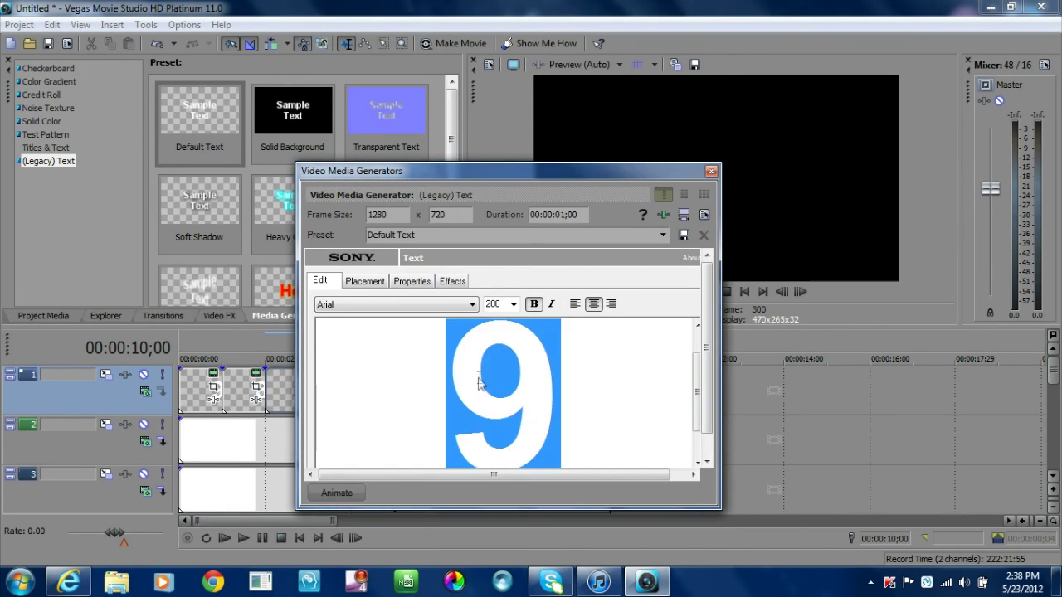
{"action": "type", "text": "0"}
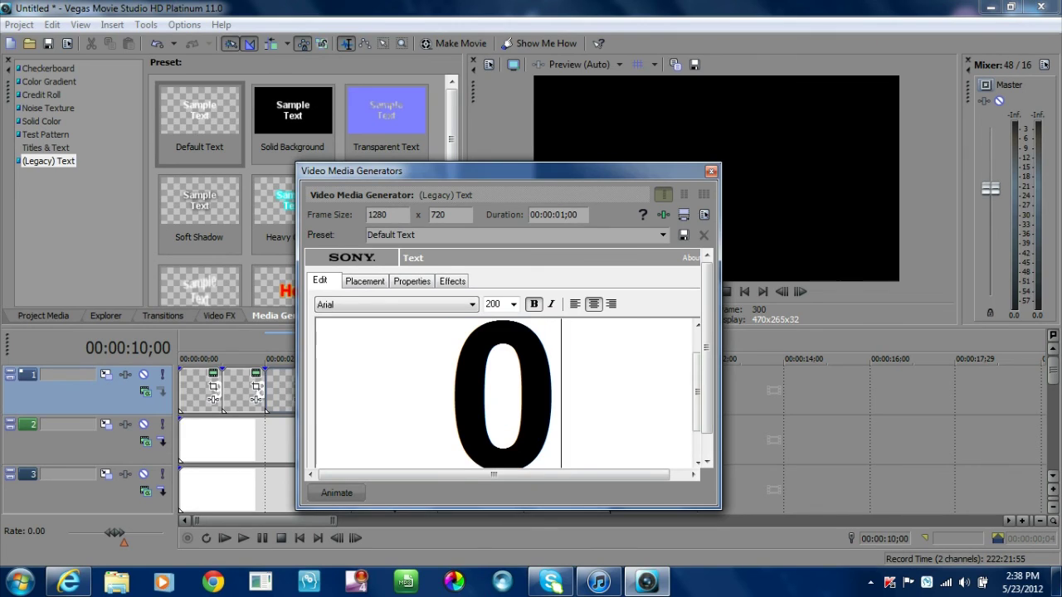
{"action": "left_click", "coordinate": [711, 172]}
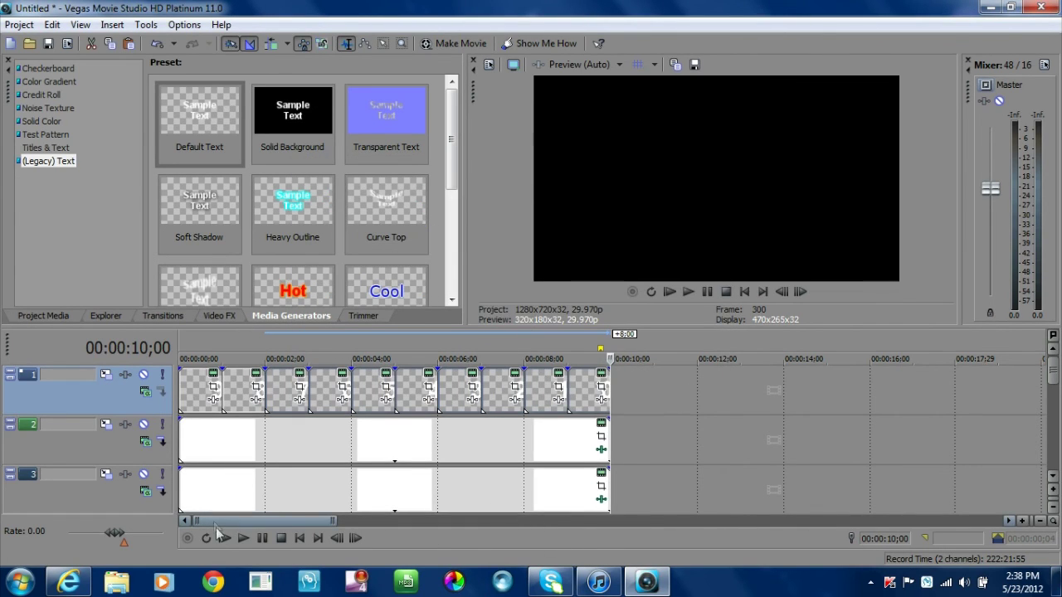
- Play the countdown from the start to check it runs from 9 down to 0
{"action": "left_click", "coordinate": [225, 537]}
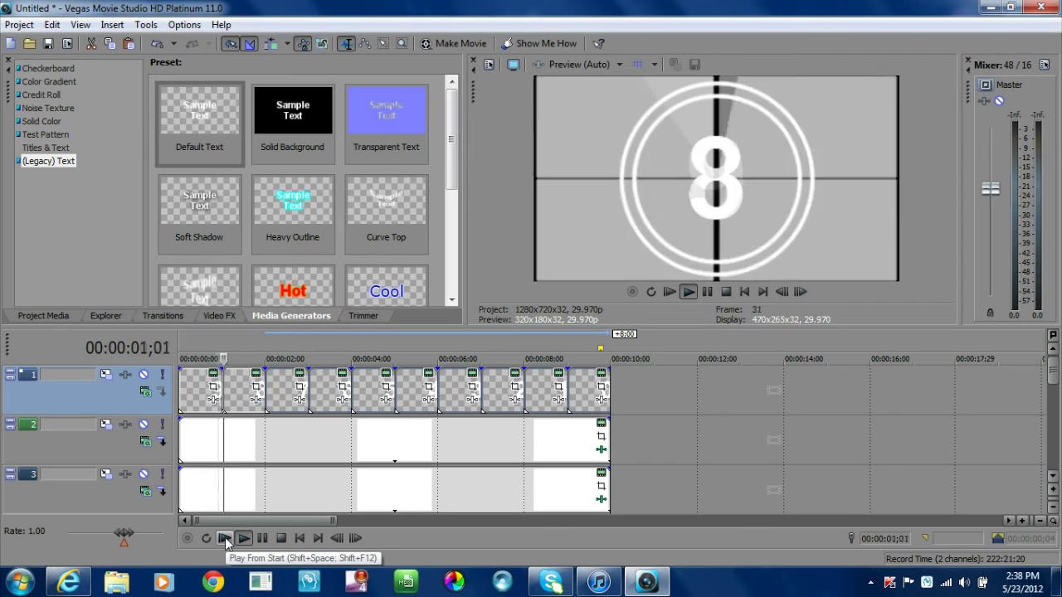